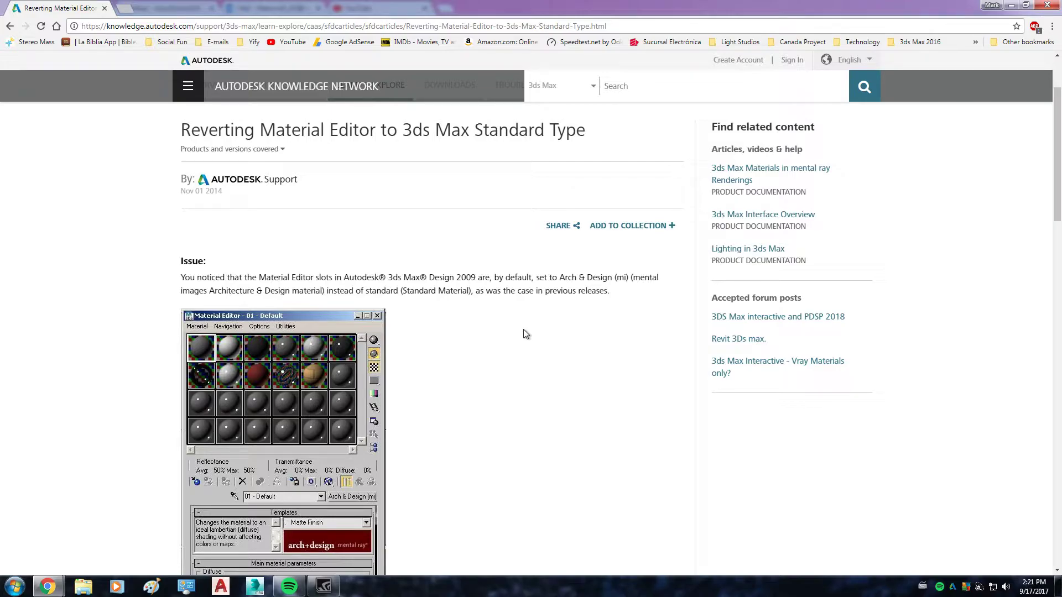
- Read through the article's Solution steps and highlight the folder path they give
scroll(527, 334, "down", 4)
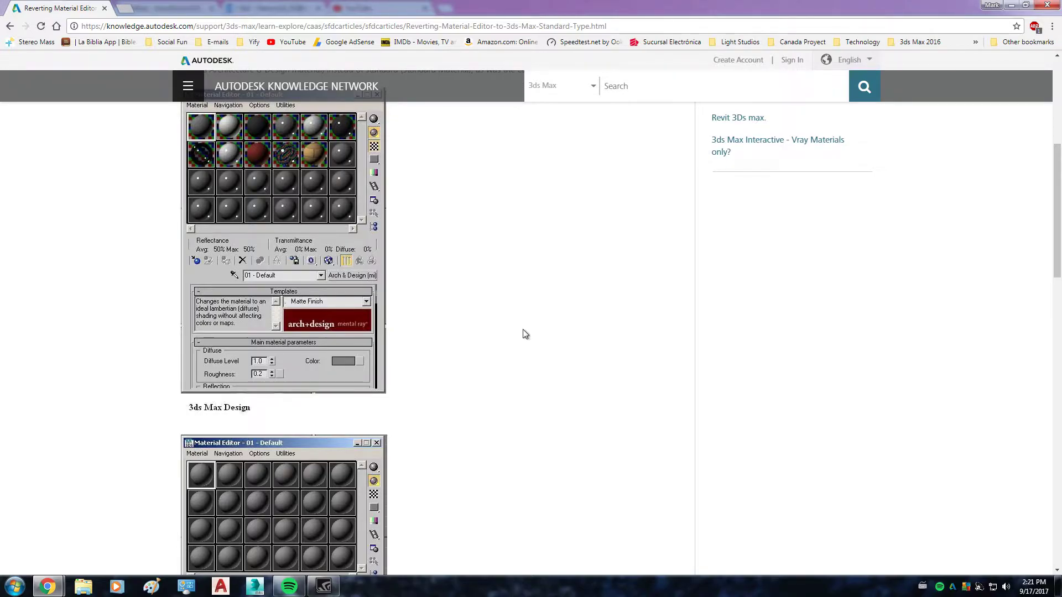
scroll(525, 335, "up", 6)
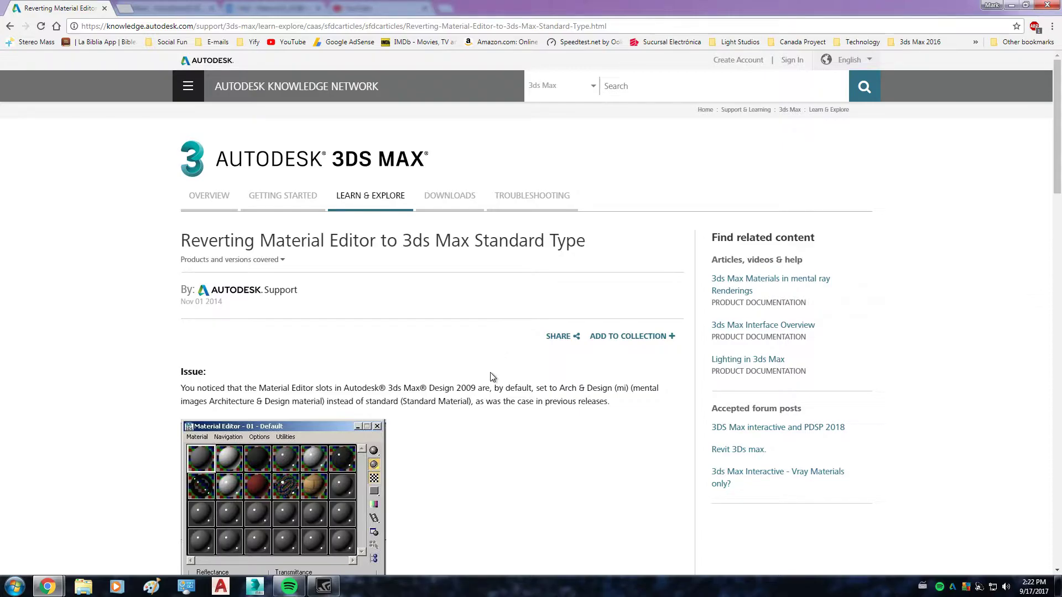
scroll(503, 400, "down", 1)
scroll(504, 405, "down", 2)
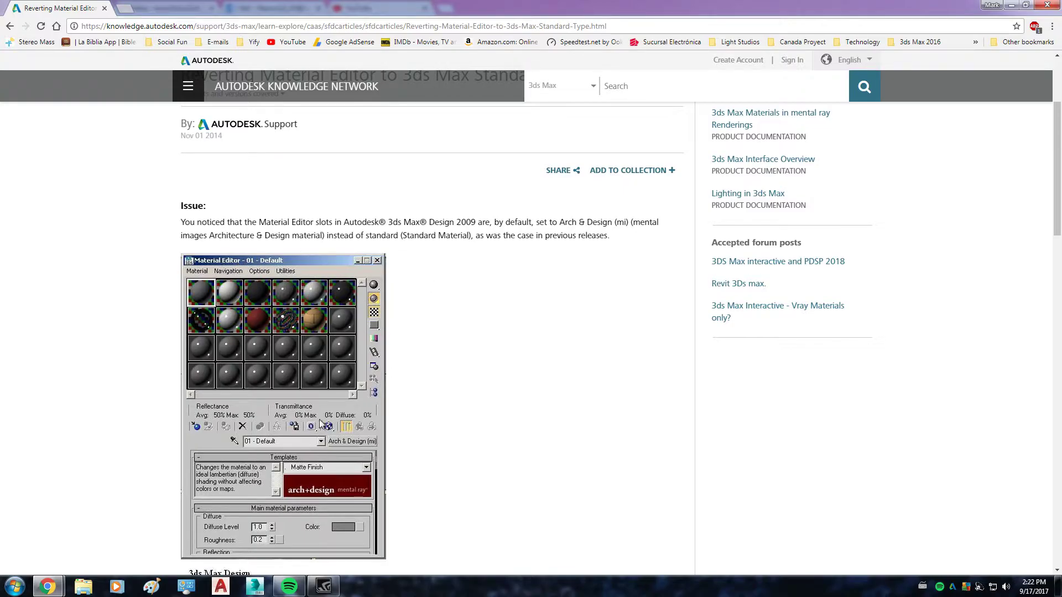
scroll(321, 423, "down", 1)
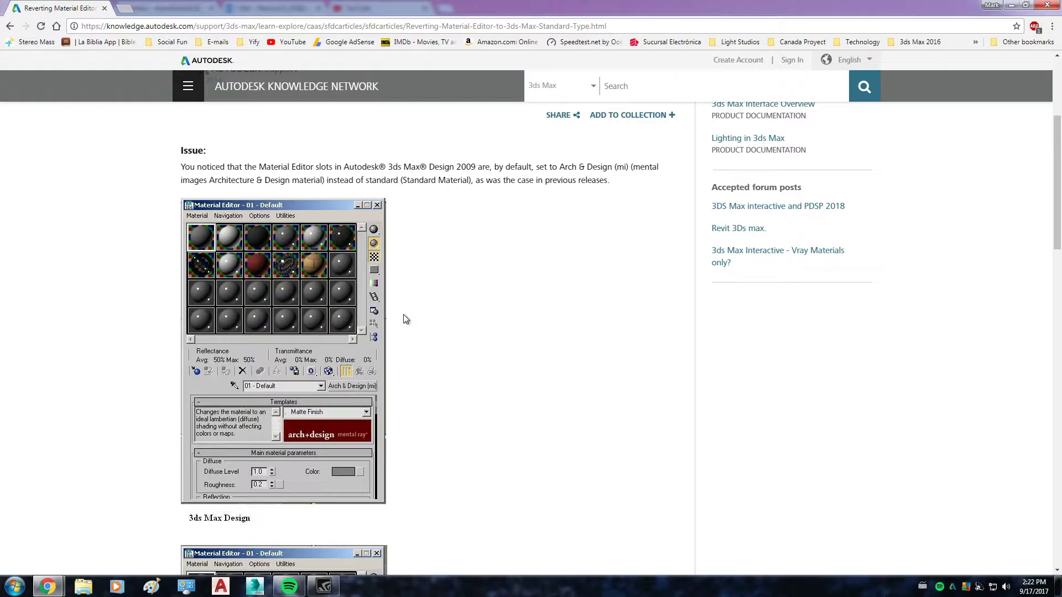
scroll(446, 404, "down", 1)
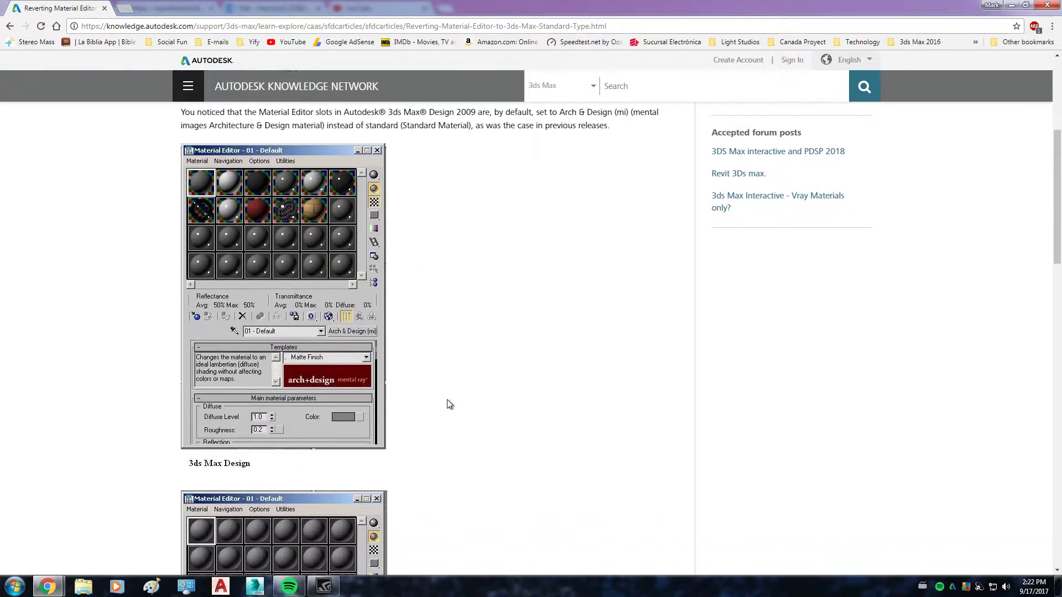
scroll(436, 403, "up", 1)
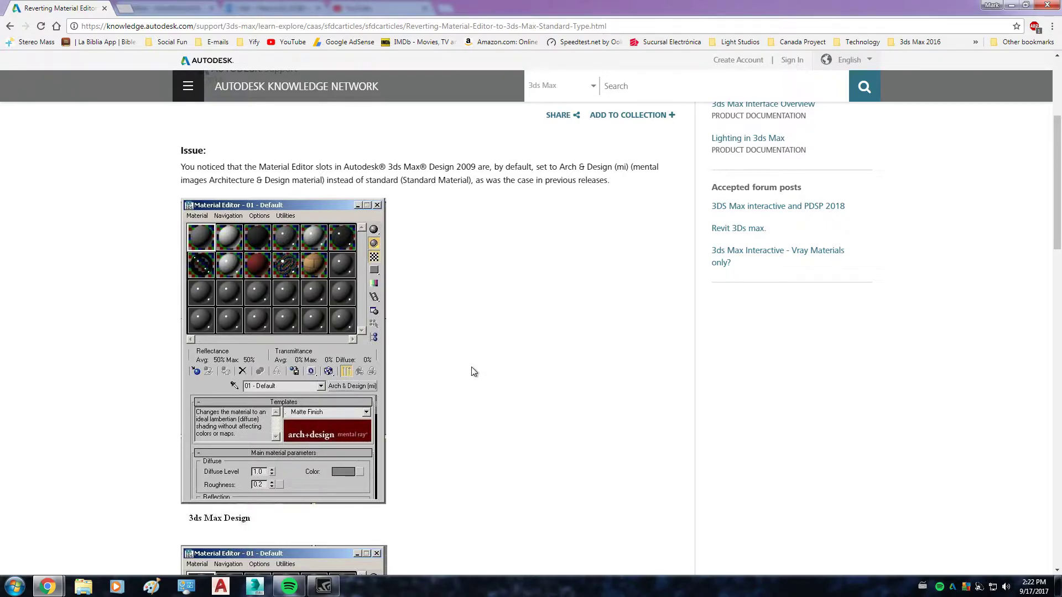
scroll(472, 367, "up", 1)
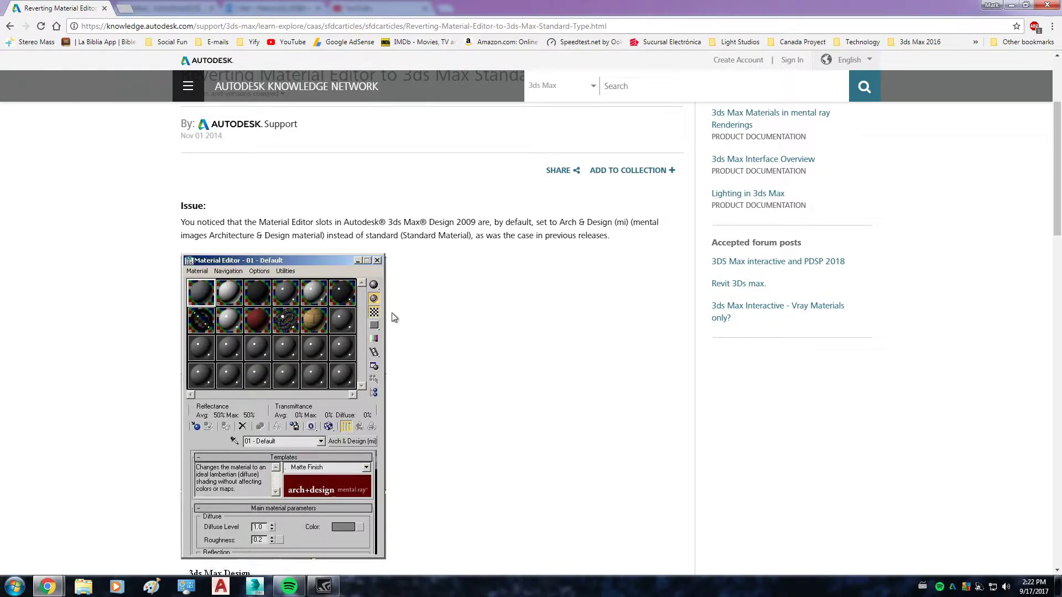
scroll(426, 324, "down", 1)
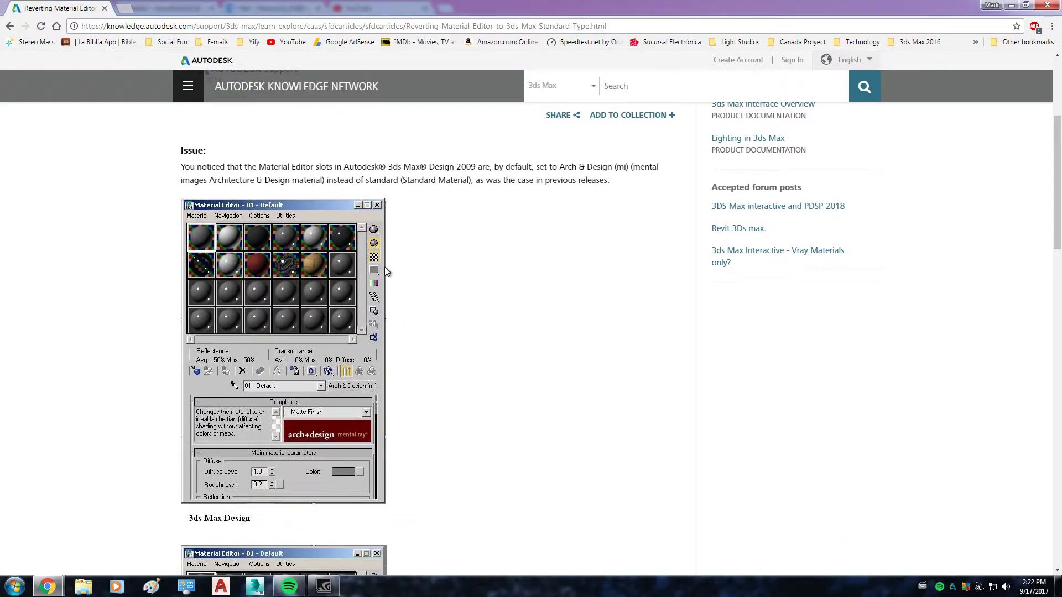
scroll(387, 268, "down", 5)
scroll(383, 311, "up", 10)
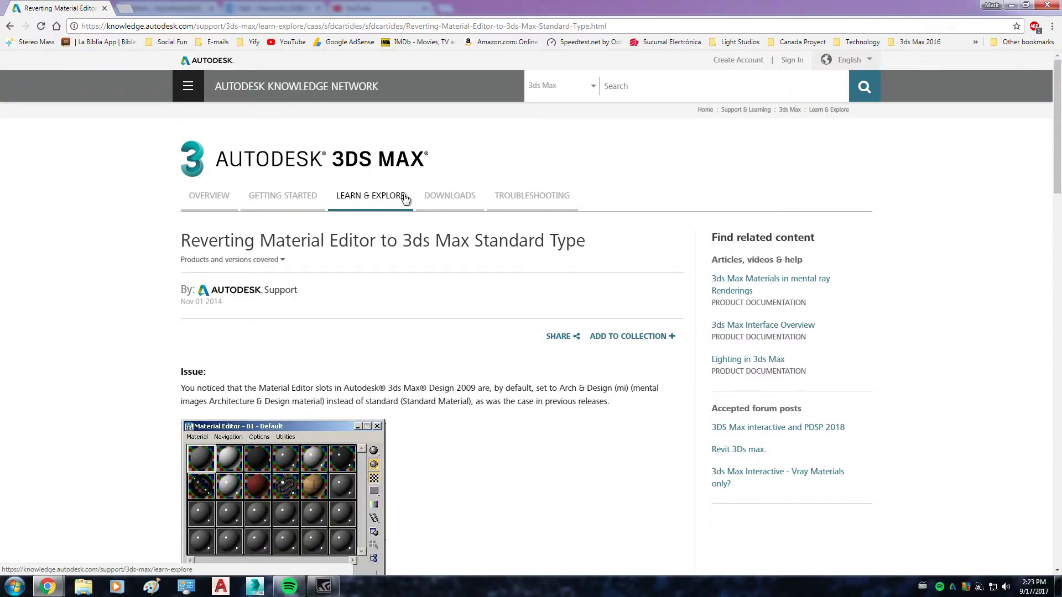
scroll(409, 288, "down", 3)
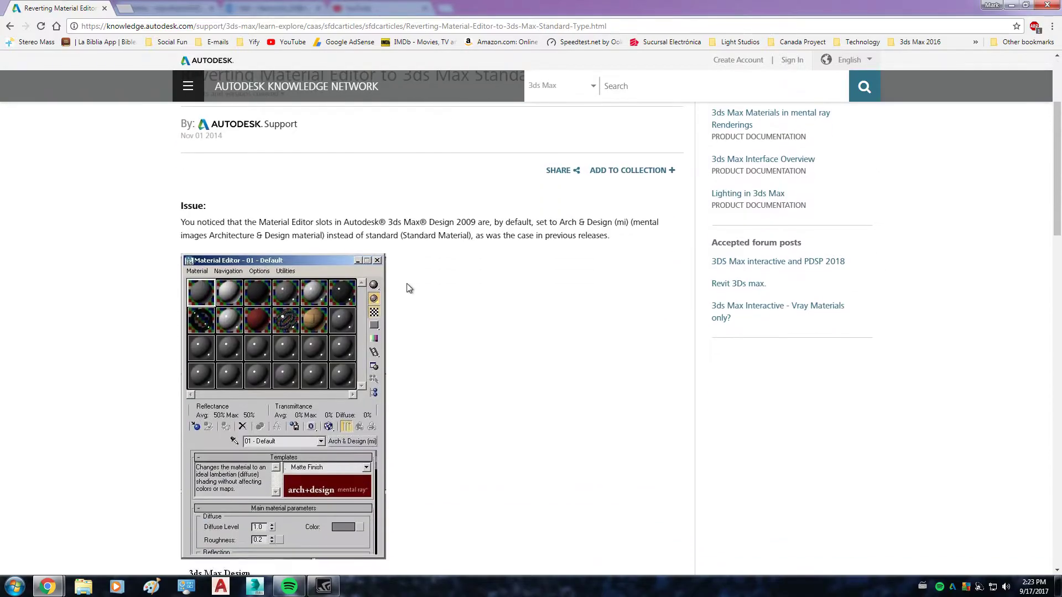
scroll(409, 288, "down", 7)
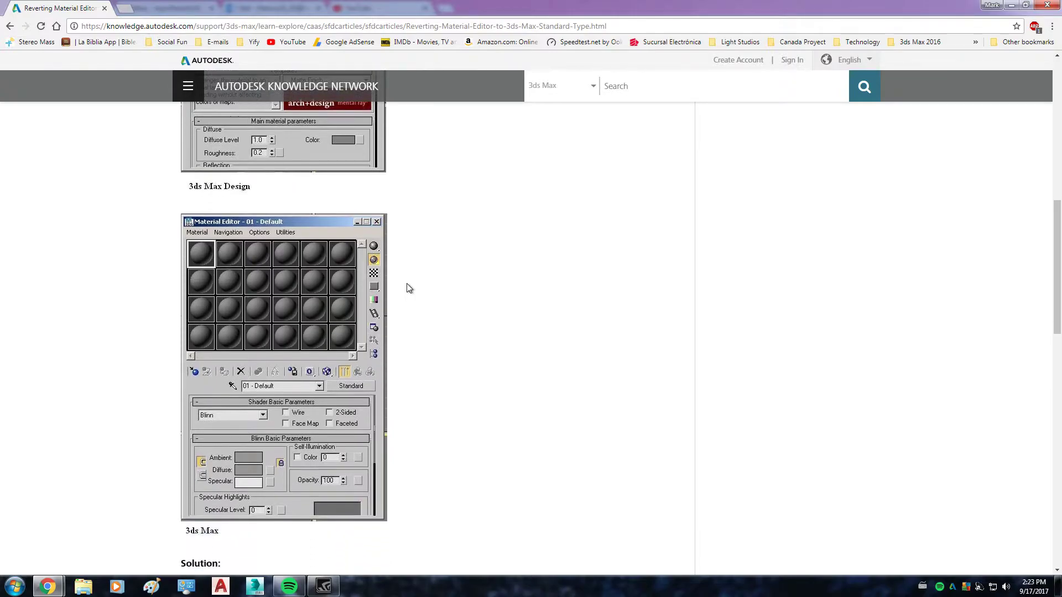
scroll(410, 288, "down", 6)
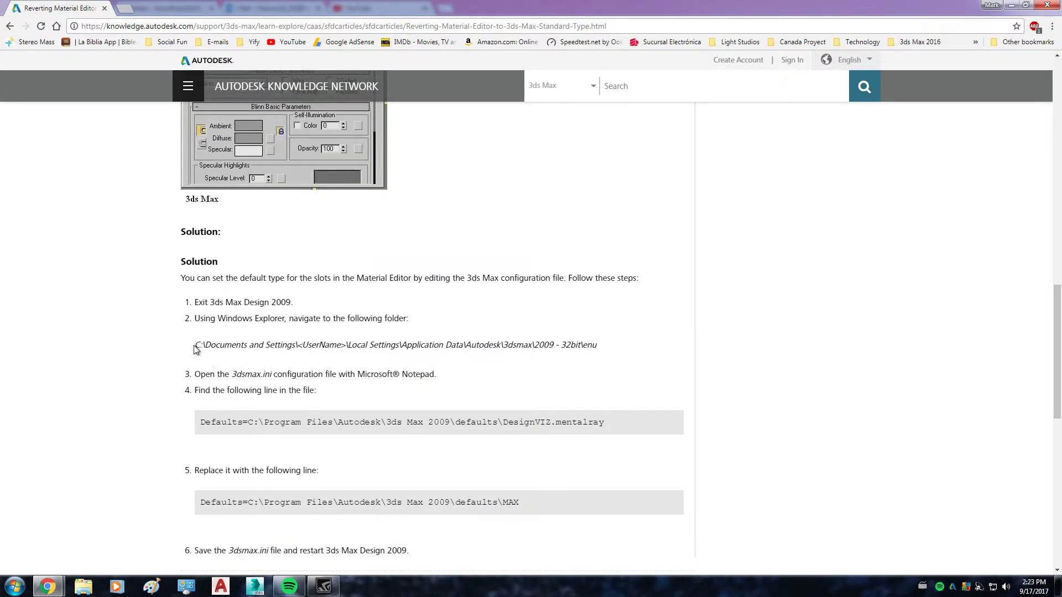
left_click_drag(195, 347, 567, 358)
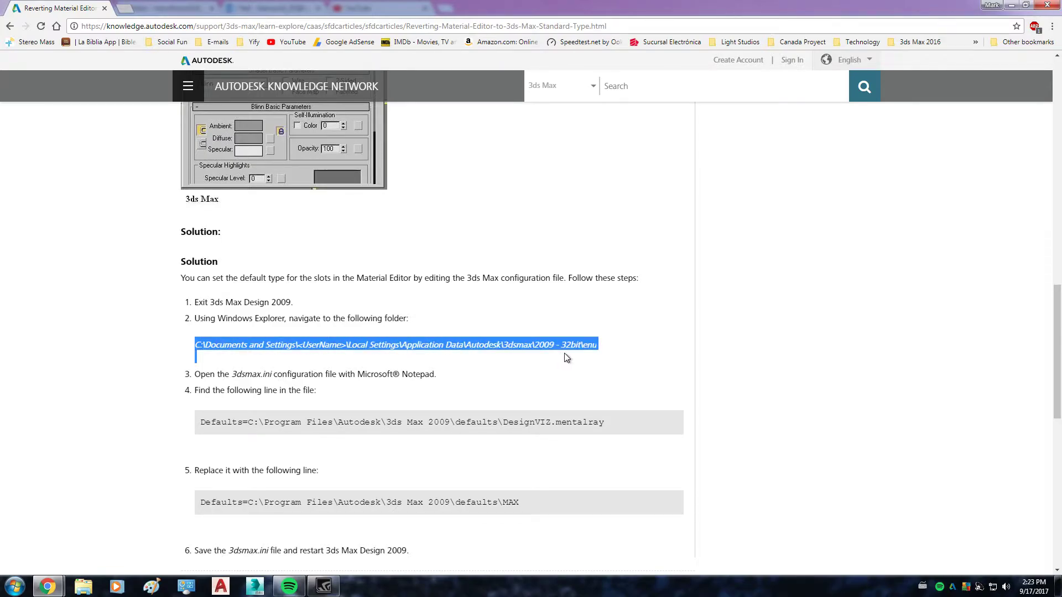
left_click(600, 351)
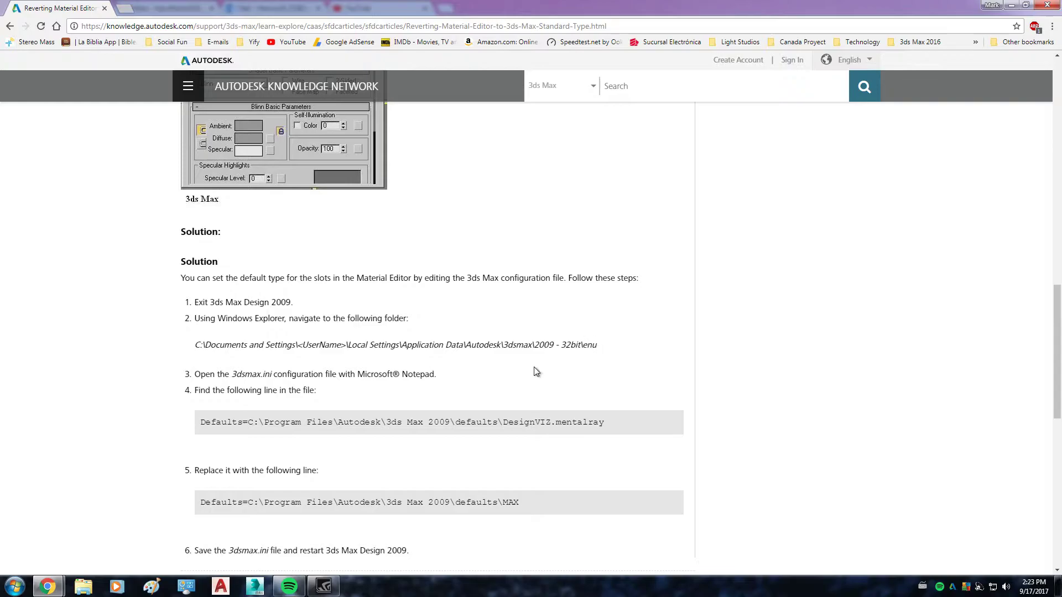
- Open Windows Explorer maximized and show the contents of Local Disk (C:)
left_click(84, 586)
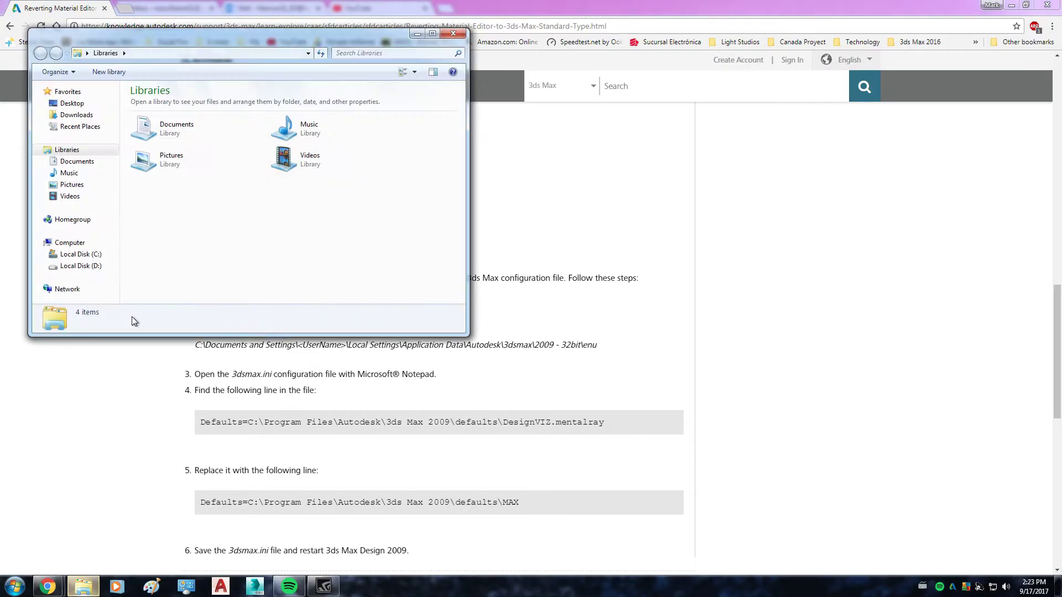
double_click(332, 38)
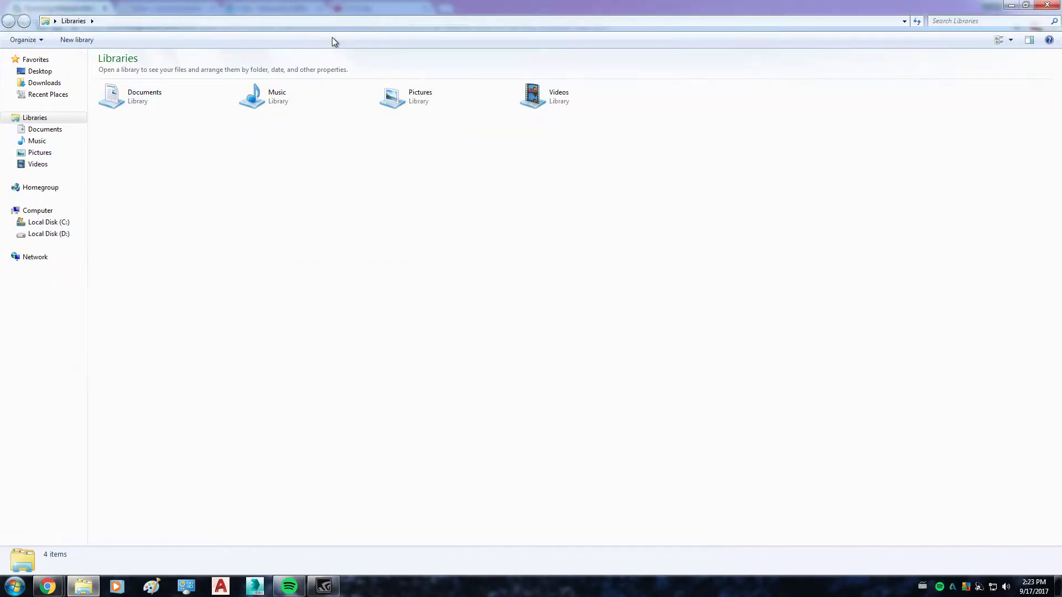
left_click(62, 226)
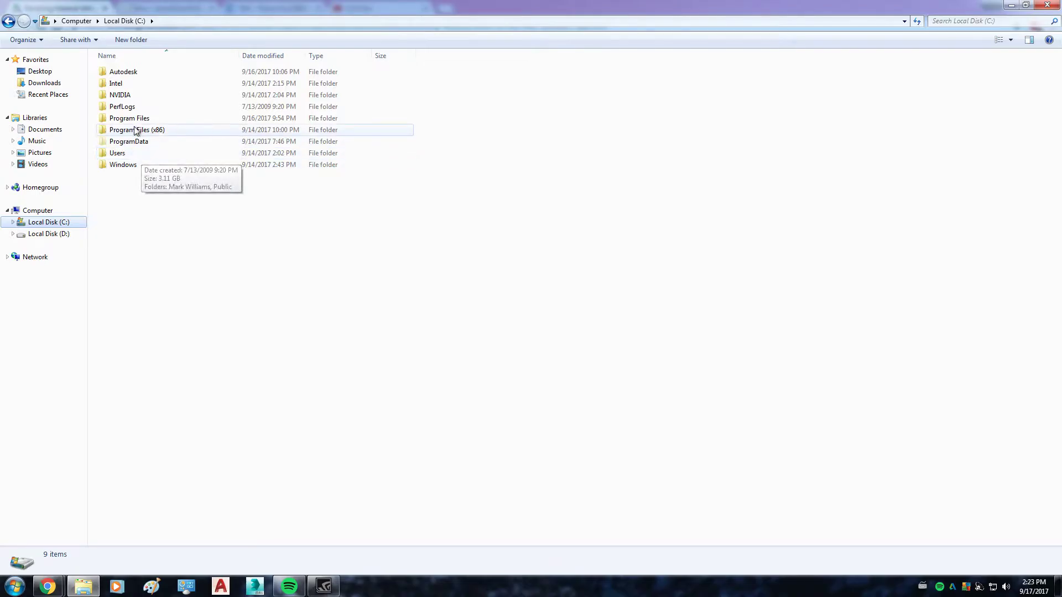
- Browse into C:\Users after briefly checking the Windows and Default folders
double_click(141, 164)
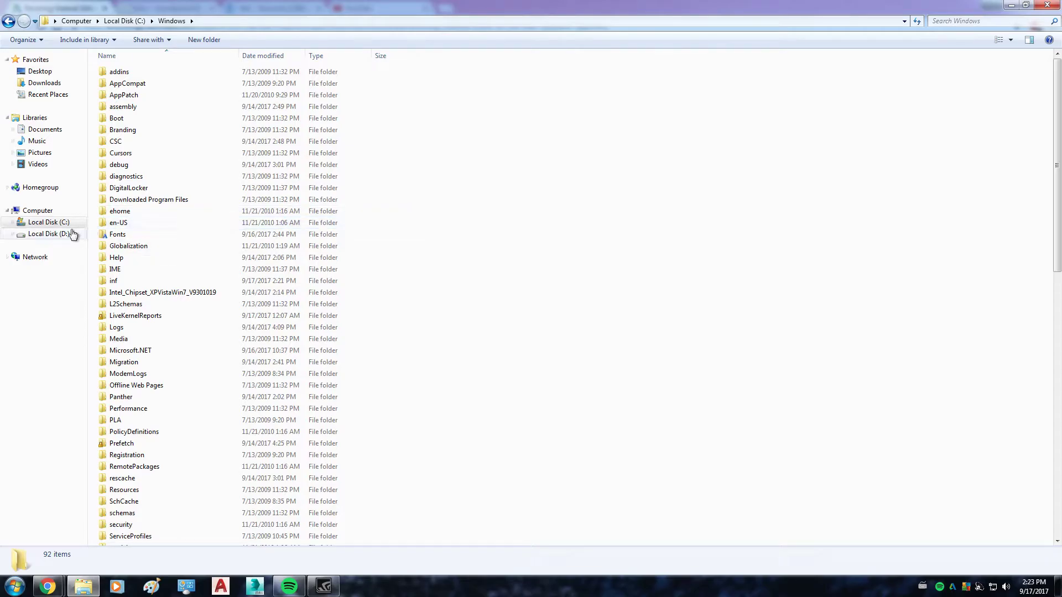
left_click(8, 21)
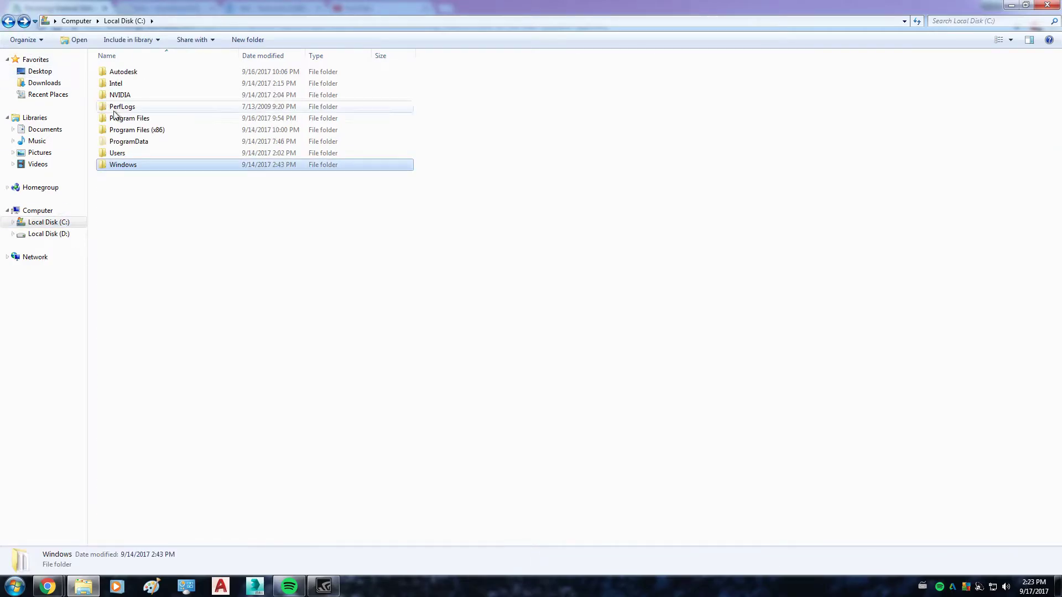
double_click(134, 154)
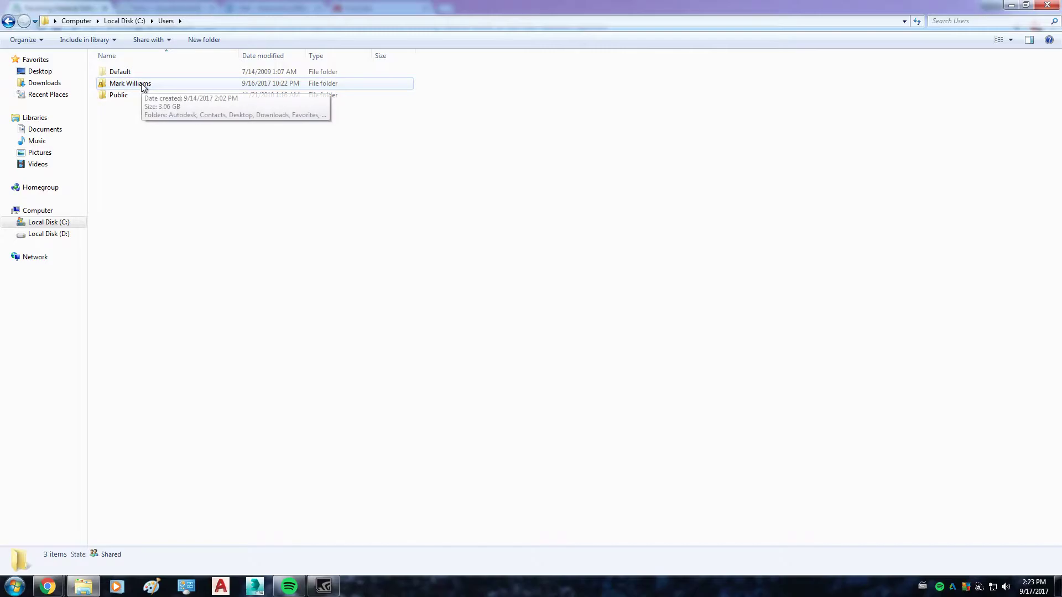
double_click(148, 71)
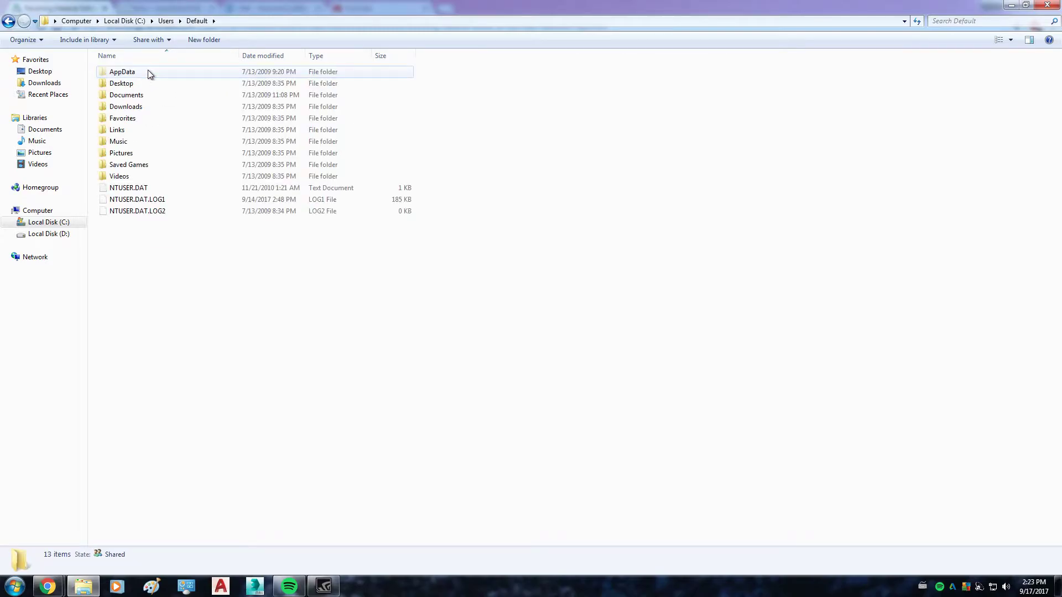
left_click(8, 22)
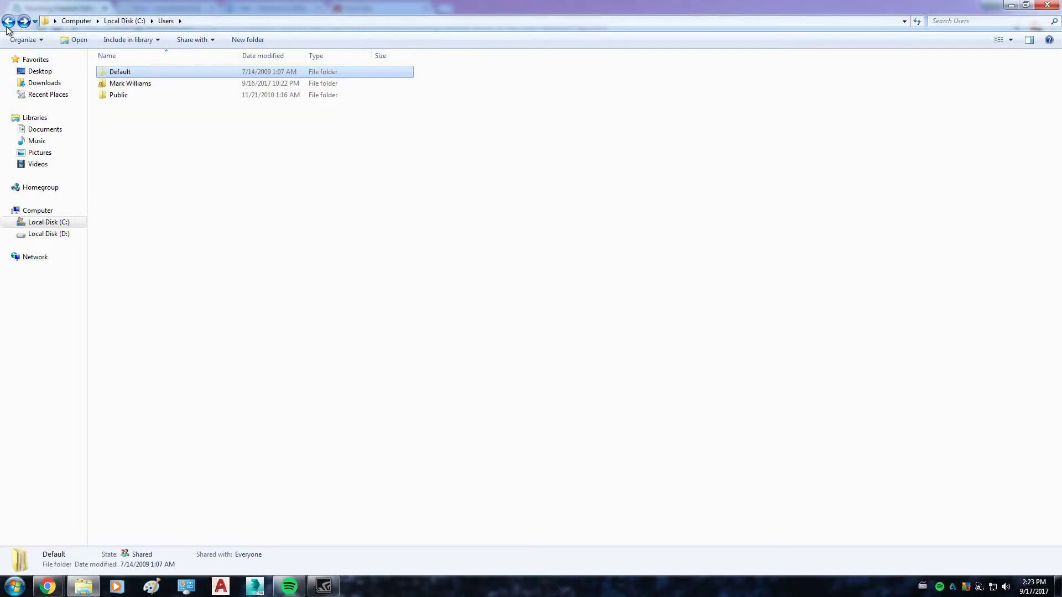
left_click(264, 245)
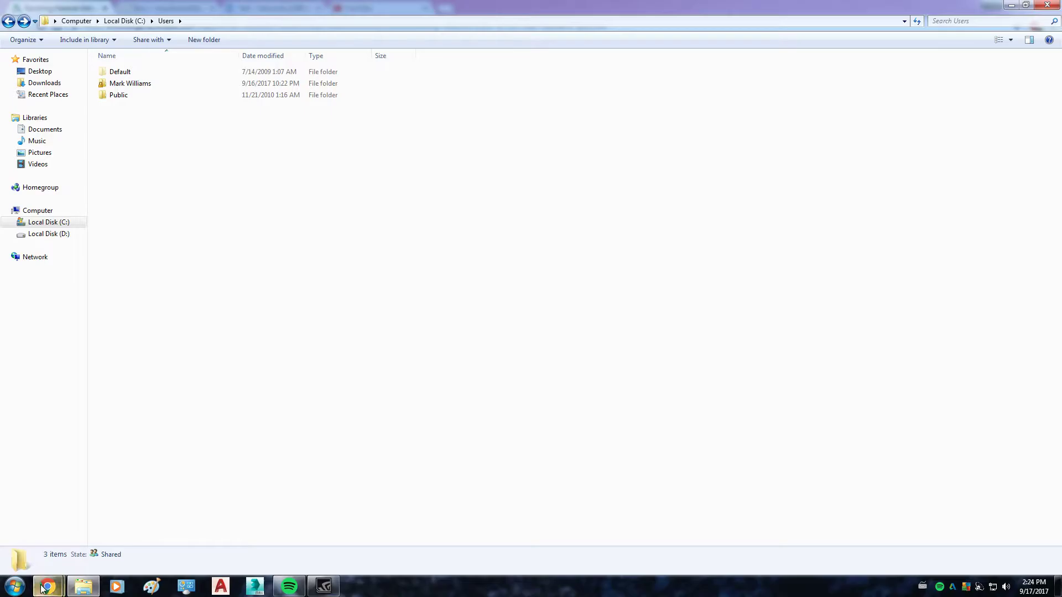
- Enable 'Show hidden files, folders, and drives' on the Folder Options View tab and confirm with OK
left_click(186, 587)
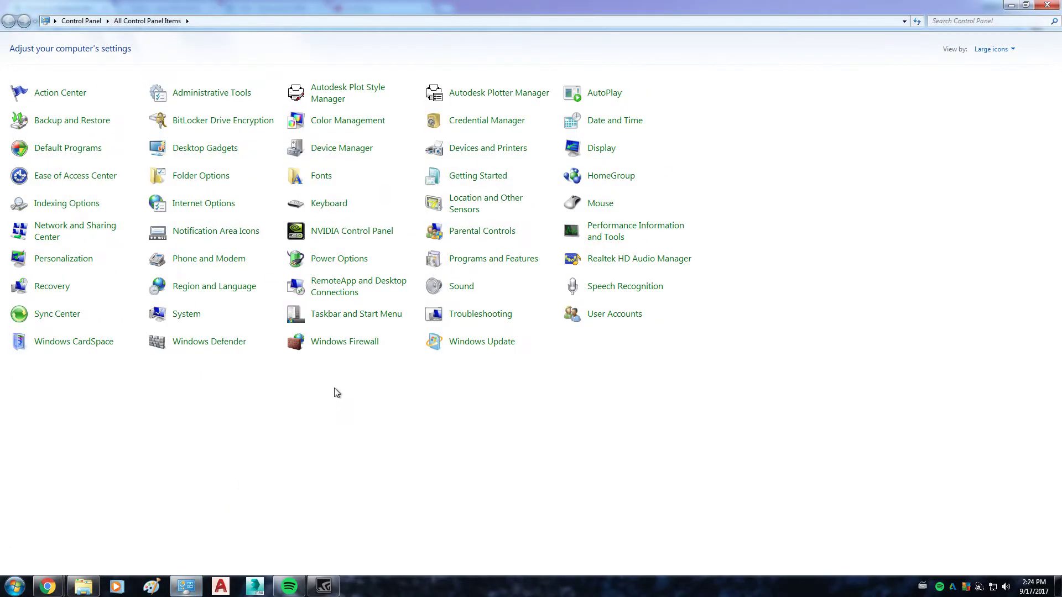
left_click(208, 181)
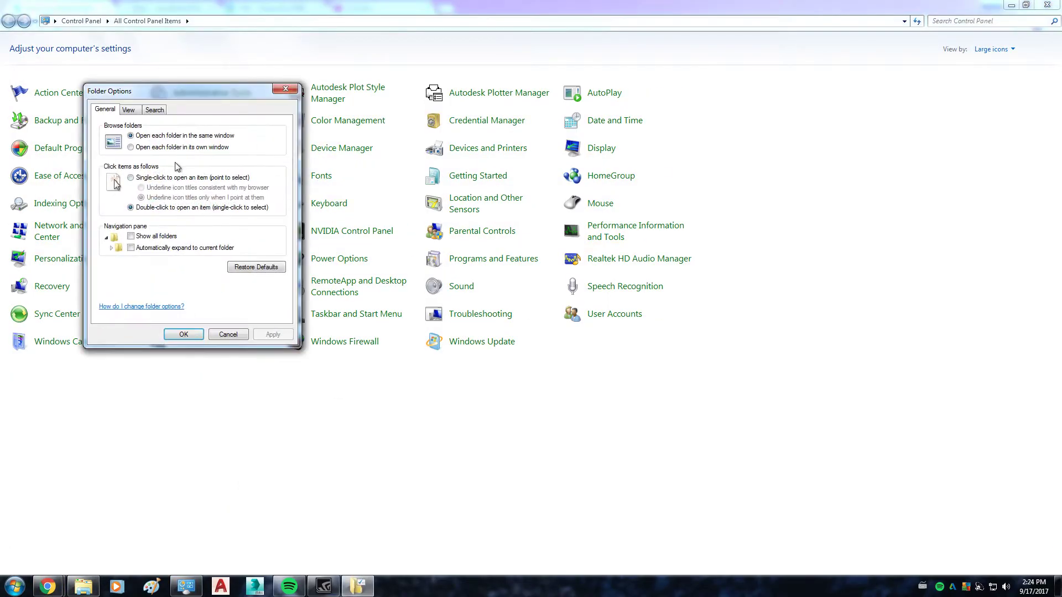
left_click(129, 111)
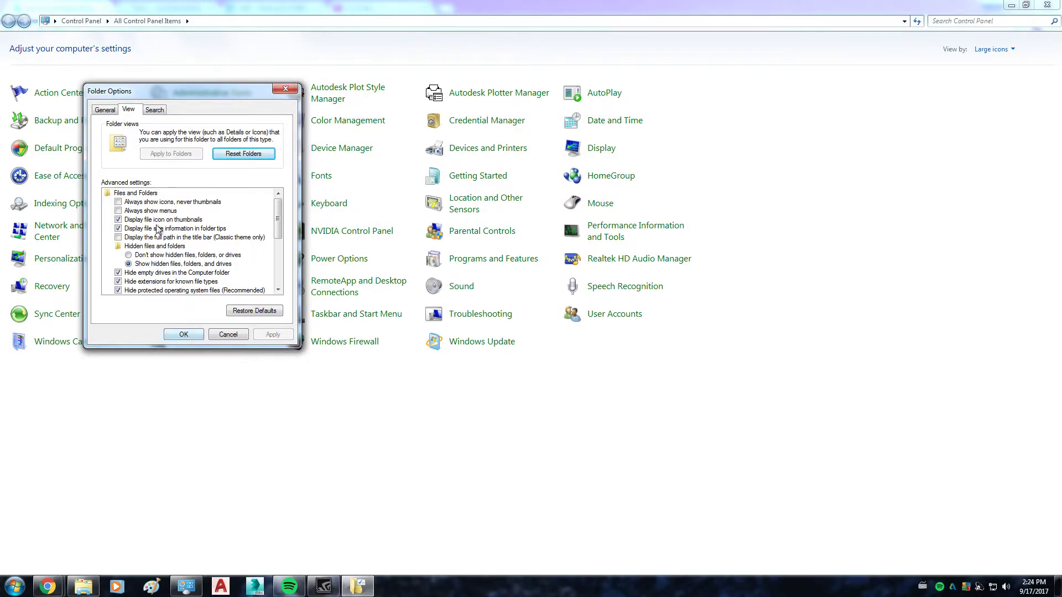
left_click(183, 334)
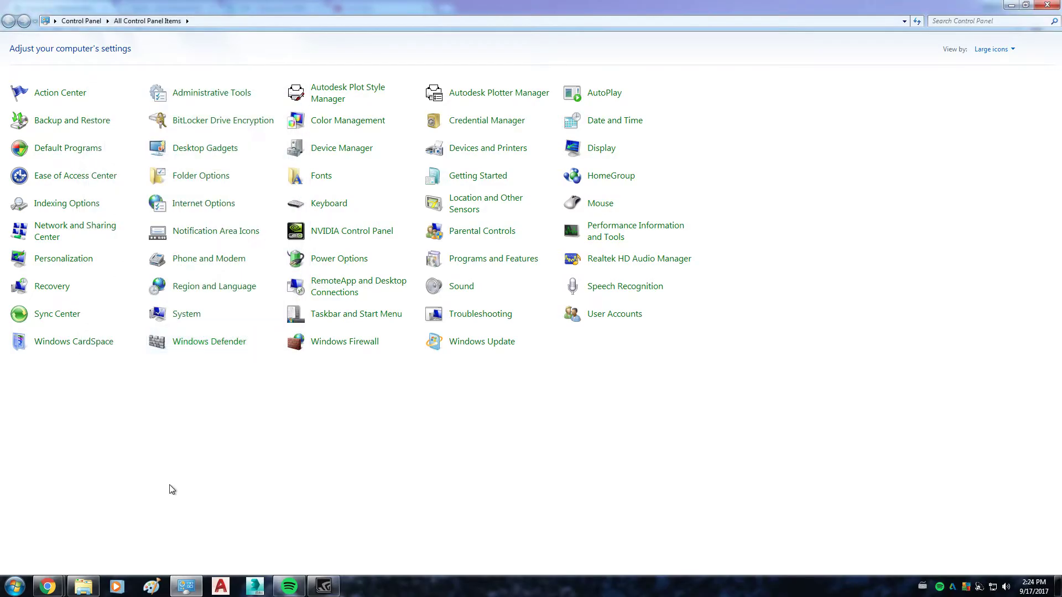
- Explore the Default profile's AppData\Local folder, then return to Local Disk (C:)
left_click(83, 587)
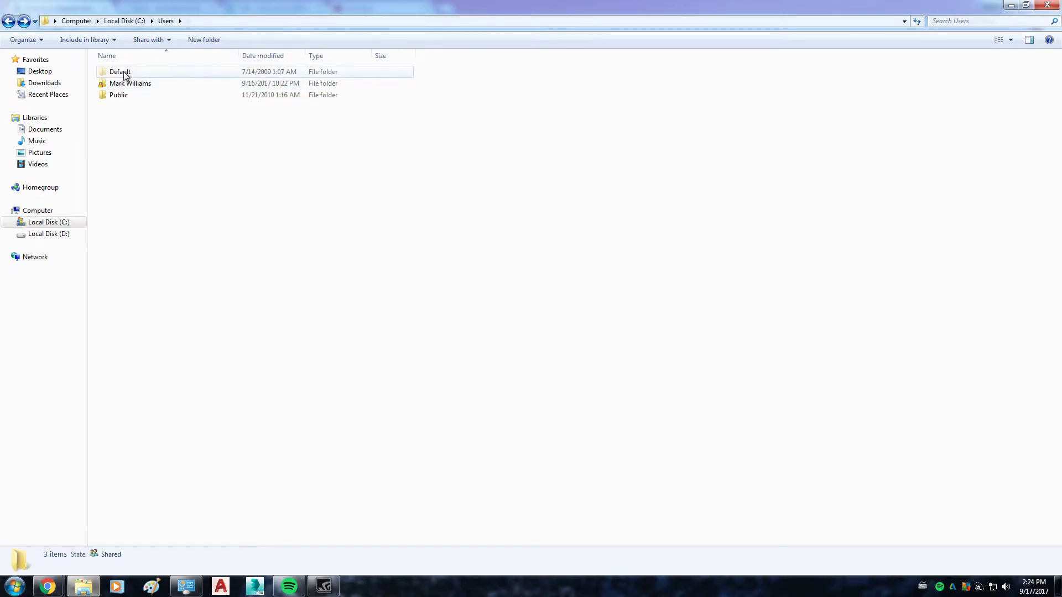
left_click(124, 73)
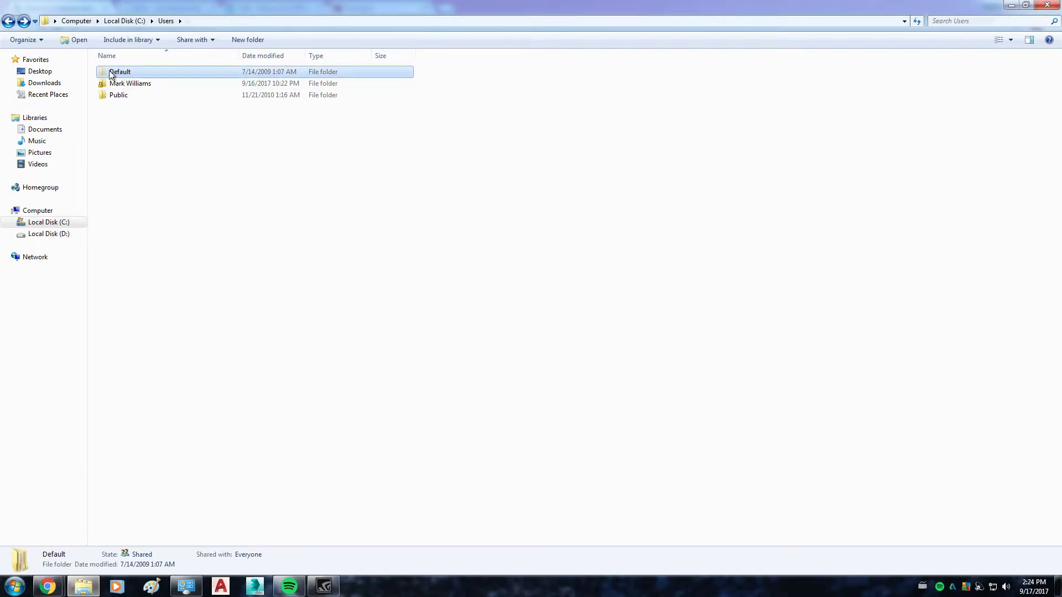
left_click(9, 21)
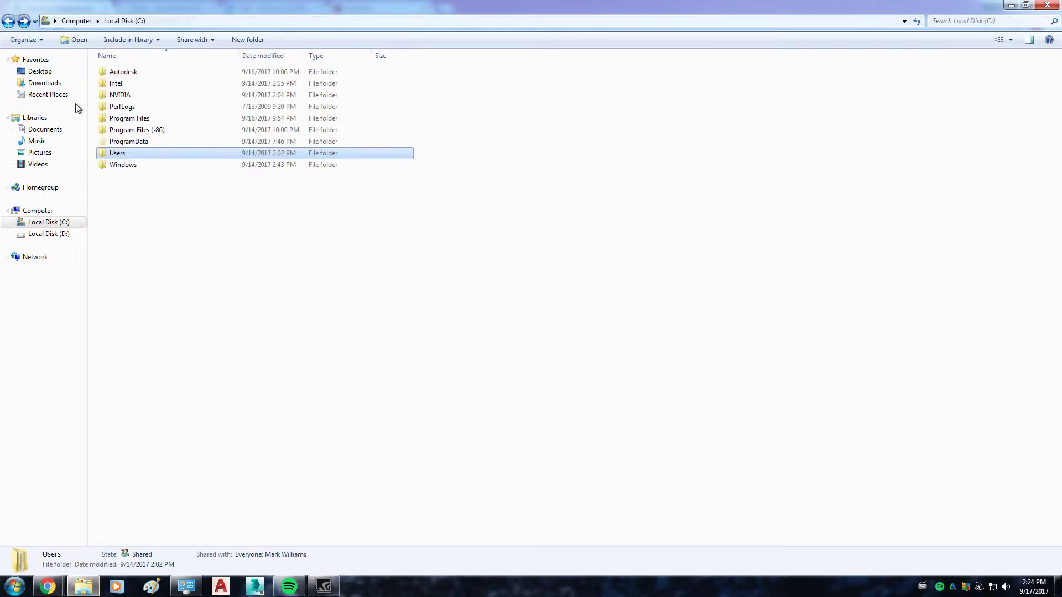
double_click(135, 155)
double_click(125, 73)
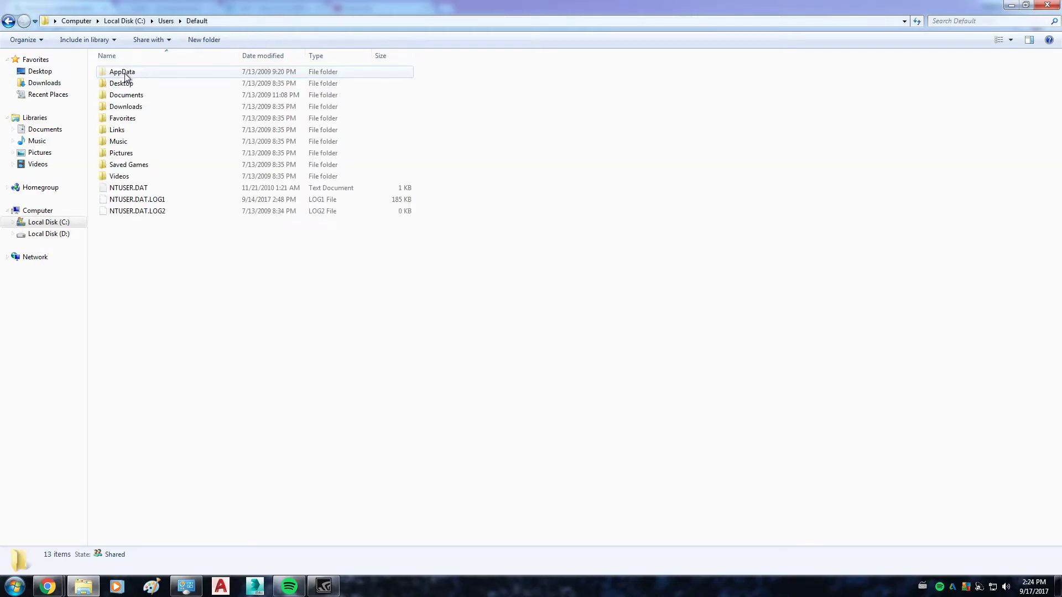
double_click(125, 73)
left_click(124, 73)
double_click(125, 73)
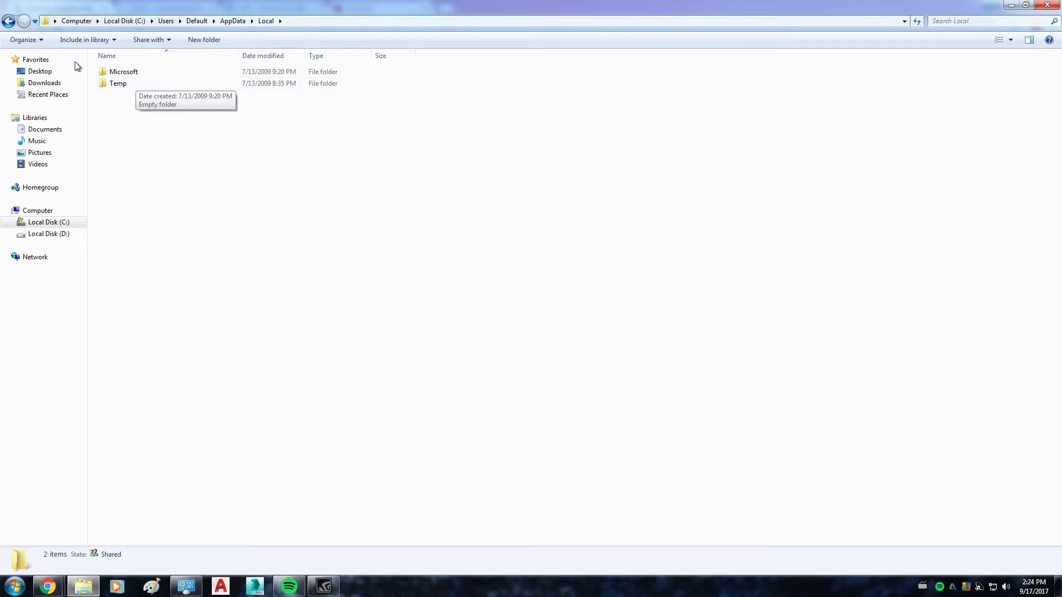
left_click(8, 22)
left_click(8, 22)
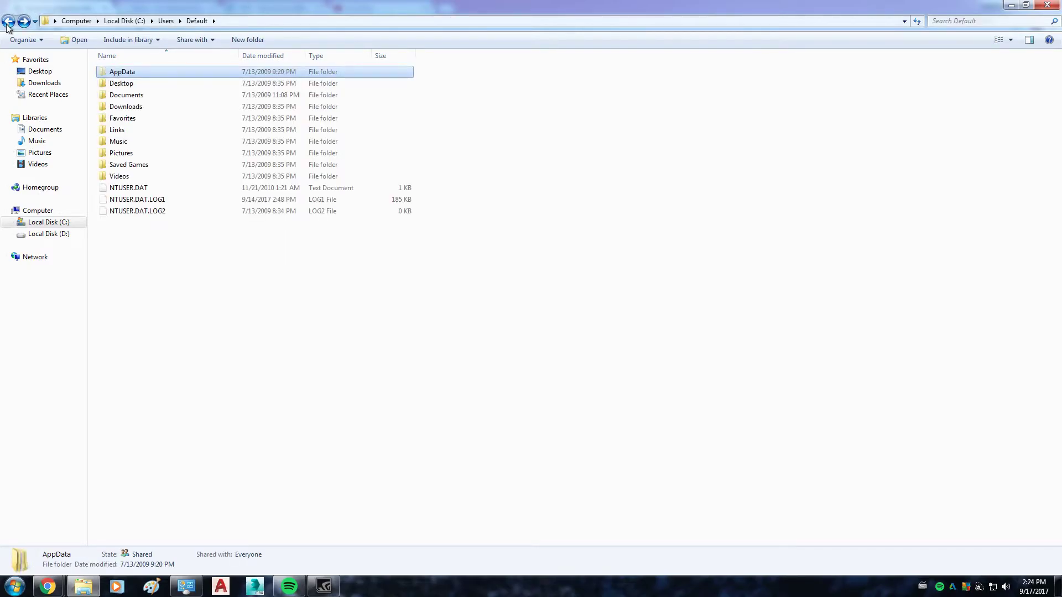
left_click(7, 22)
left_click(8, 23)
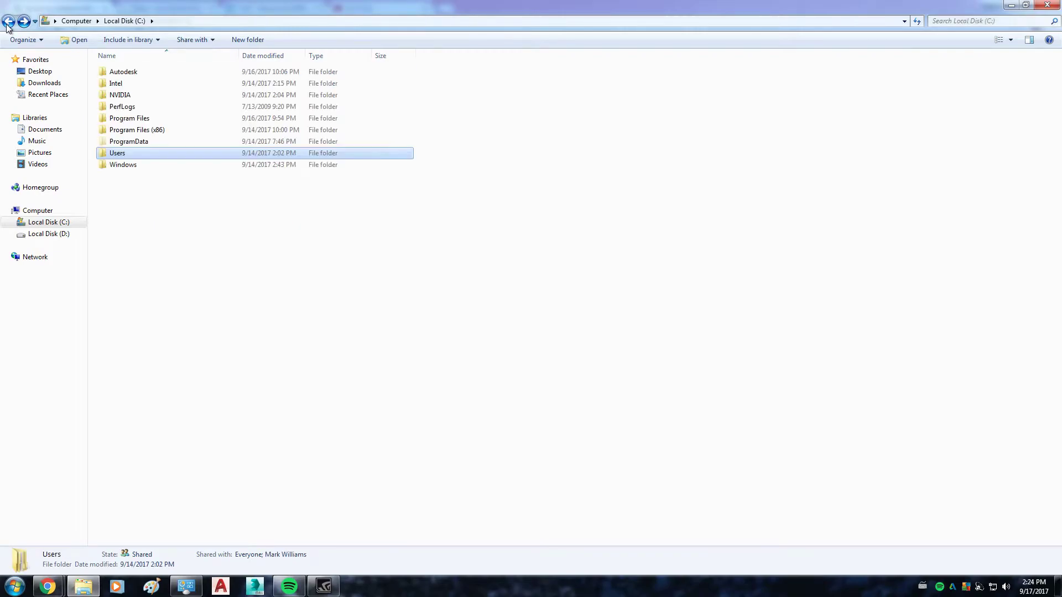
- Check ProgramData\Autodesk\3dsMax 2016 and the user's profile folder, then return to C:
double_click(134, 142)
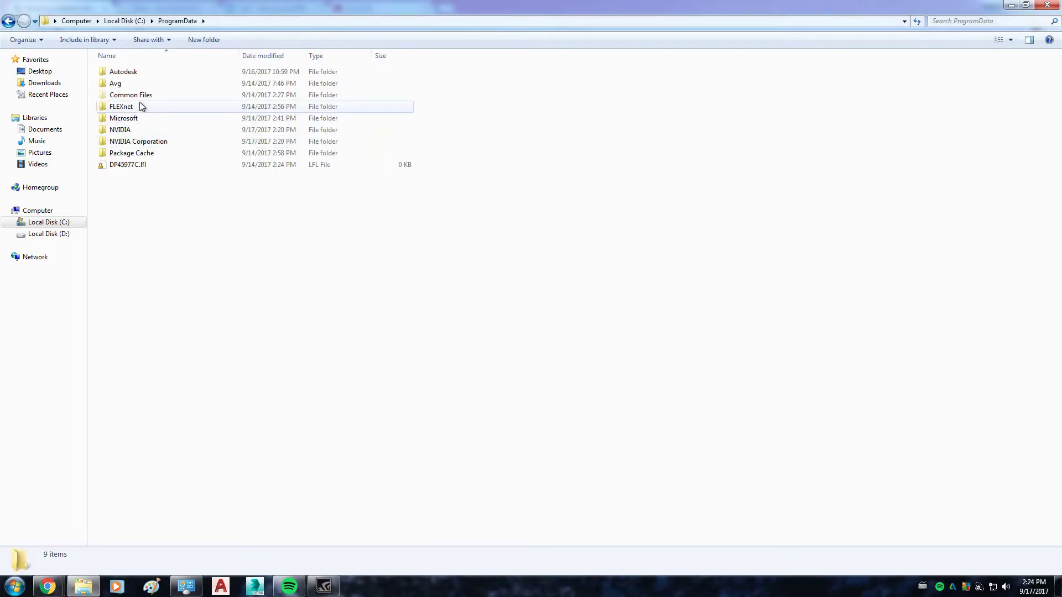
double_click(145, 75)
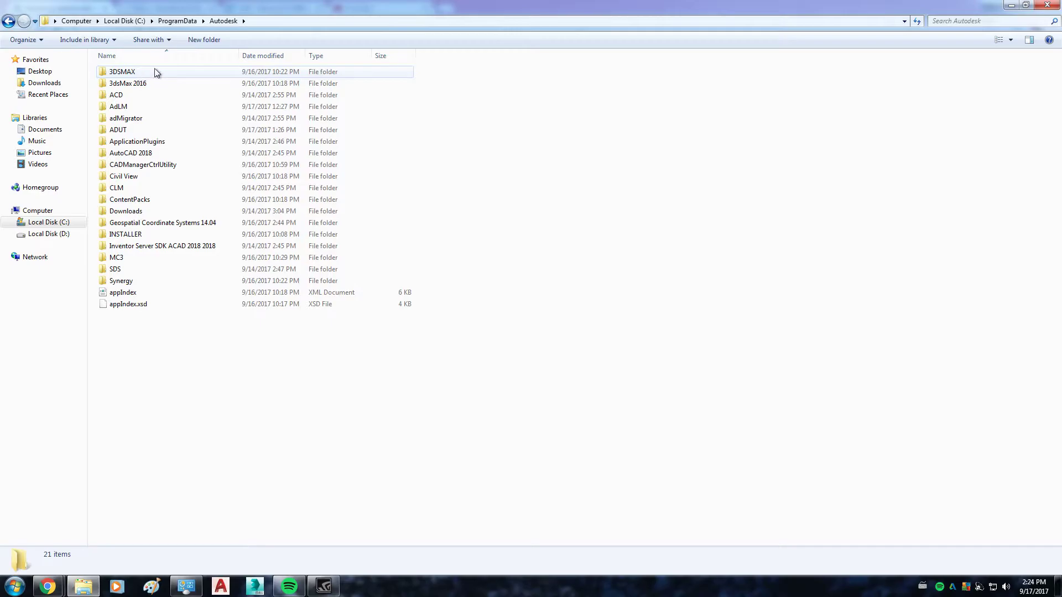
double_click(147, 81)
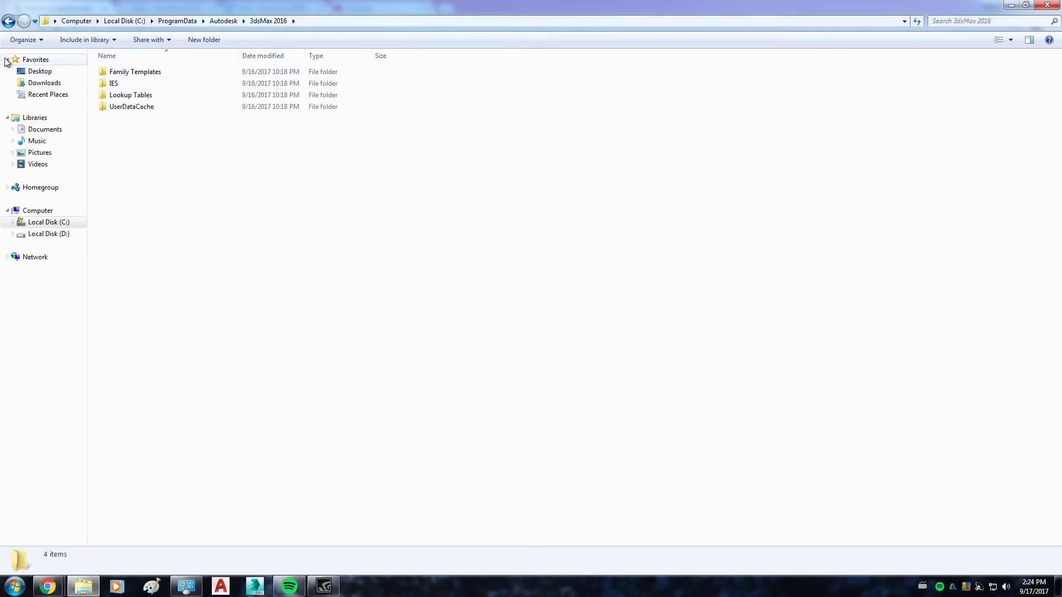
double_click(8, 21)
left_click(8, 21)
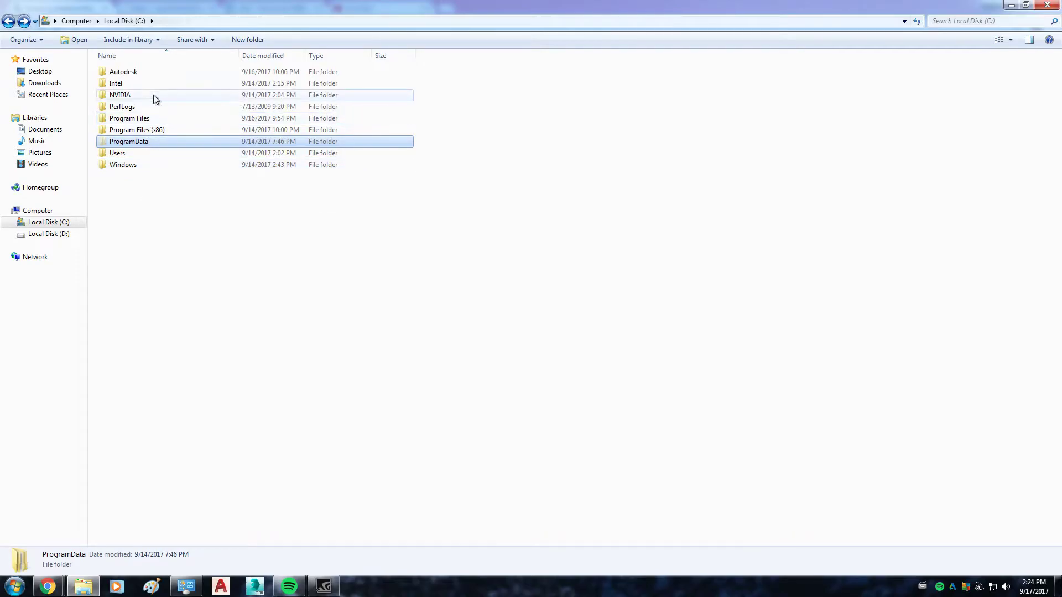
double_click(145, 154)
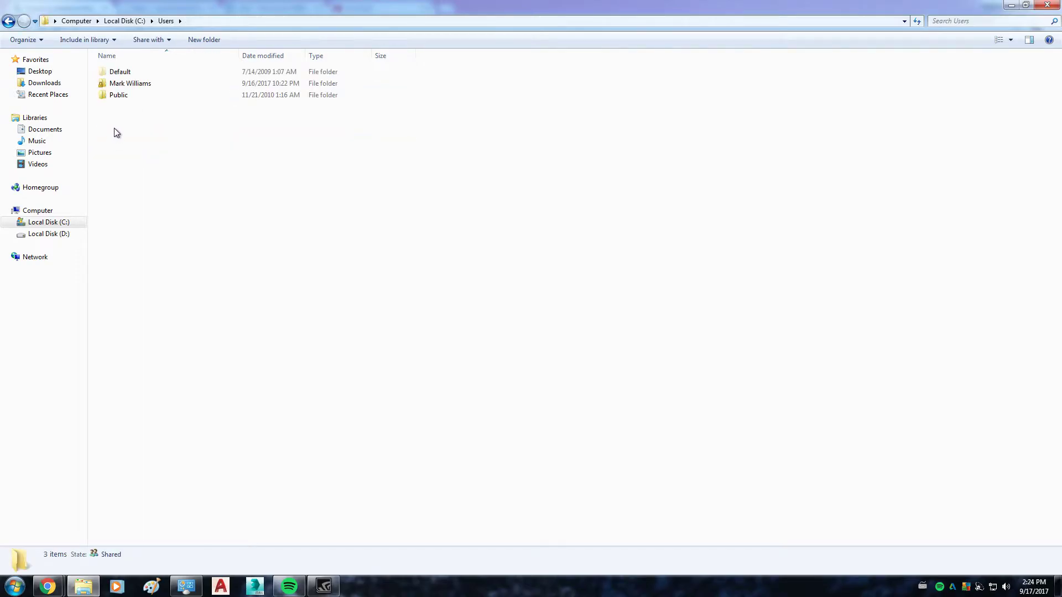
double_click(141, 89)
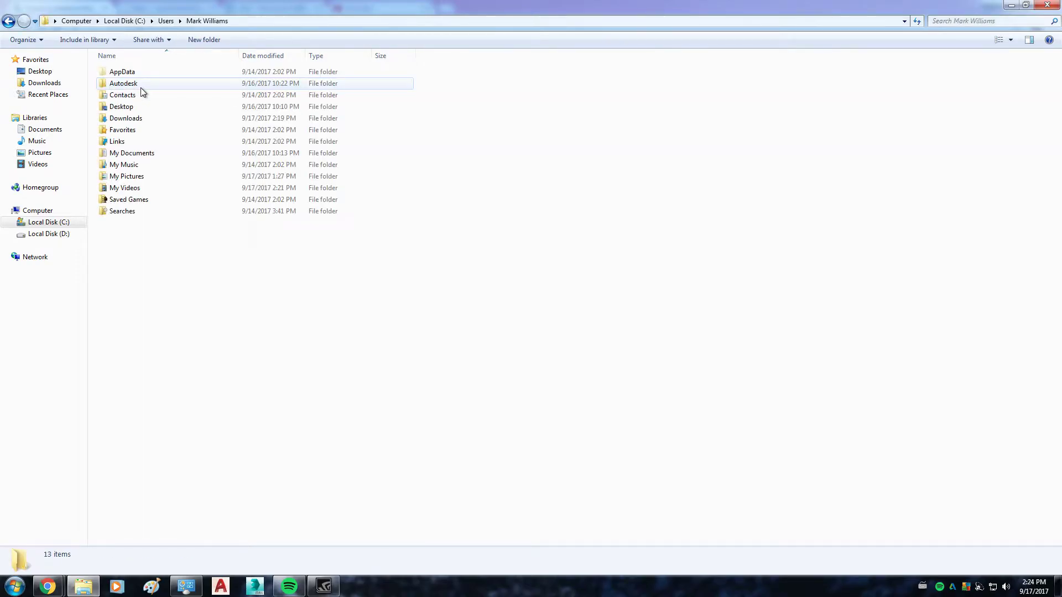
left_click(9, 21)
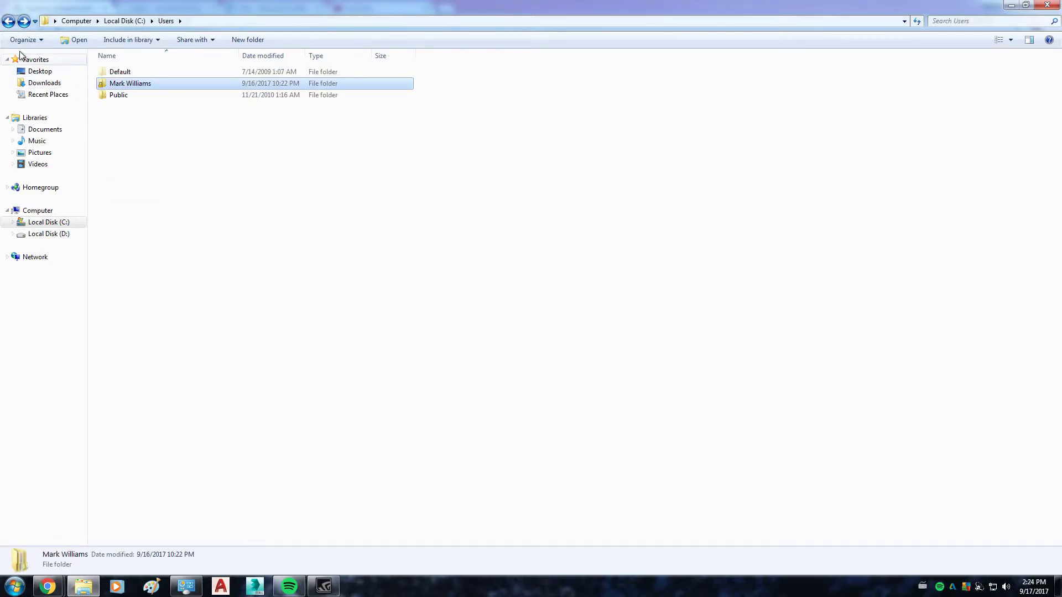
left_click(9, 21)
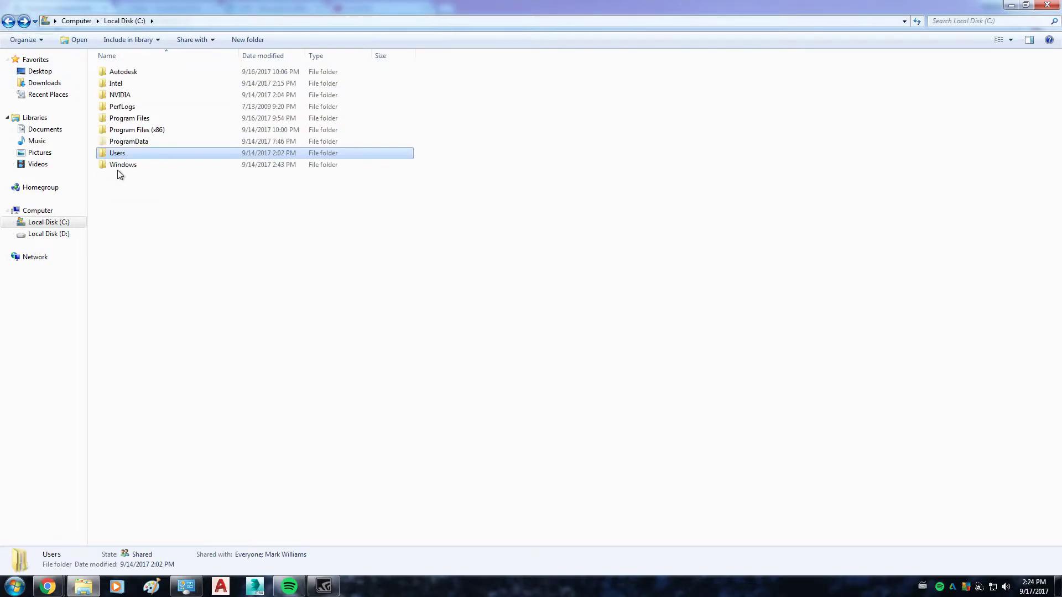
- Navigate to the user's AppData\Local\Autodesk\3dsMax\2016 - 64bit\ENU and select 3dsmax.ini
double_click(143, 157)
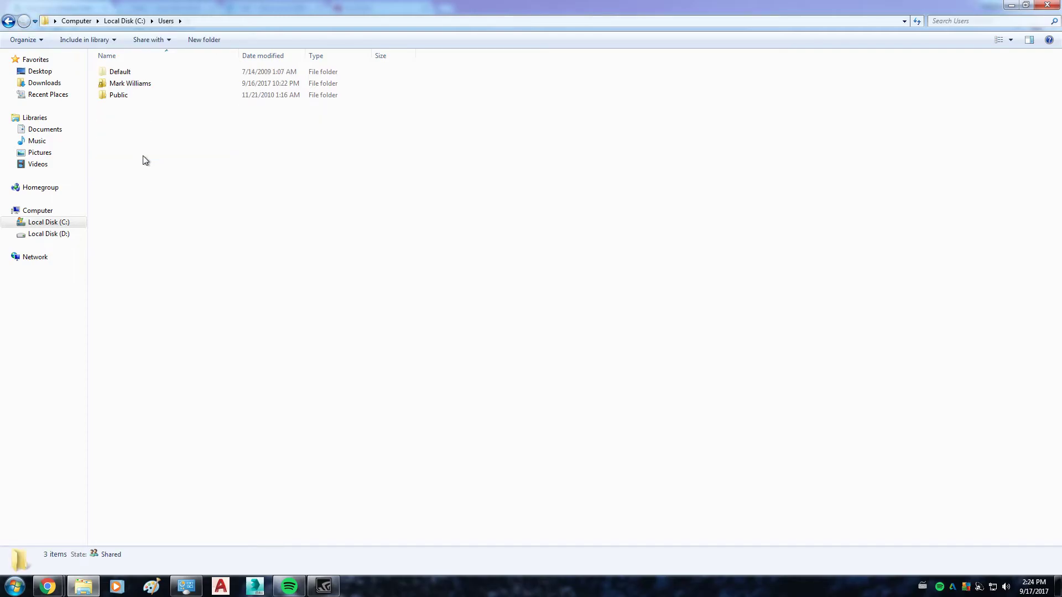
double_click(144, 86)
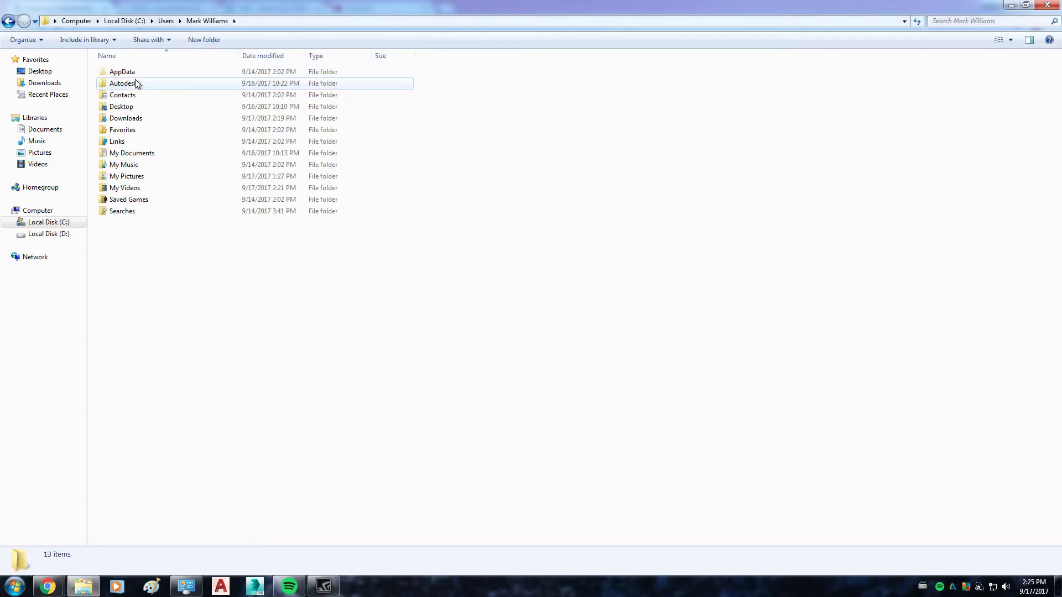
double_click(140, 72)
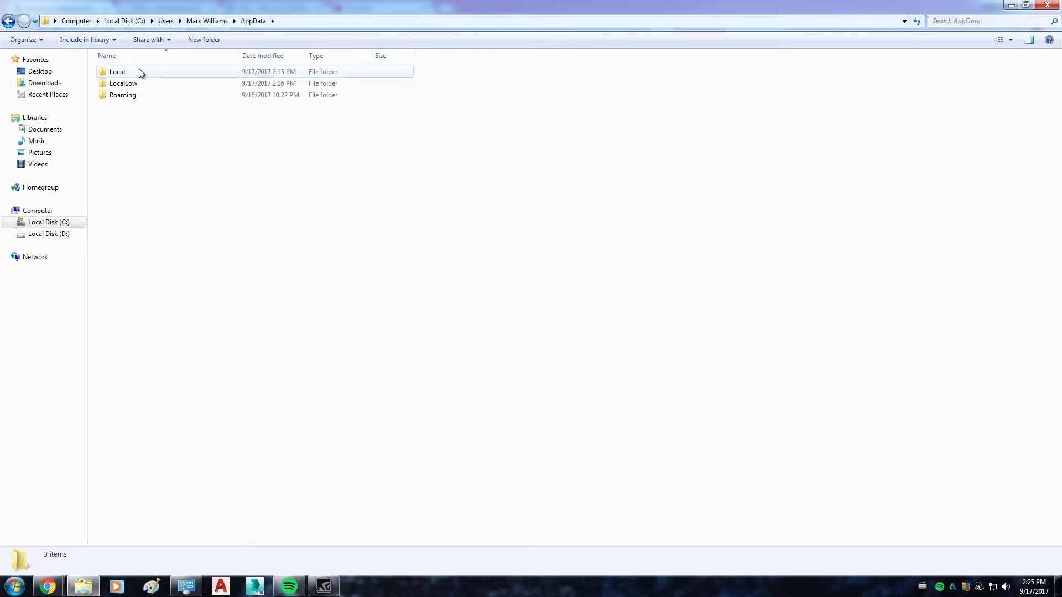
double_click(140, 73)
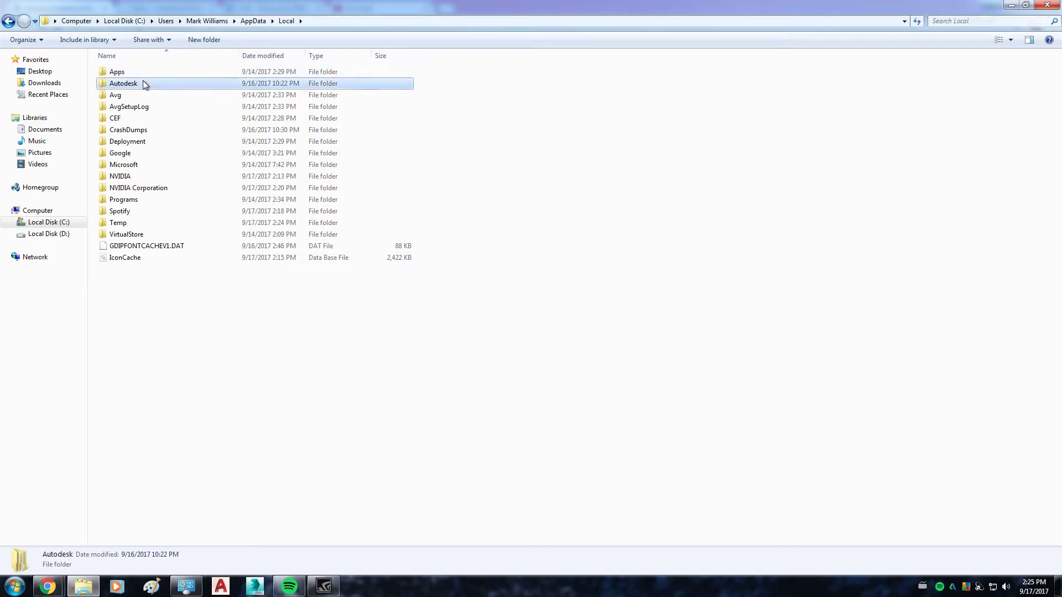
double_click(142, 83)
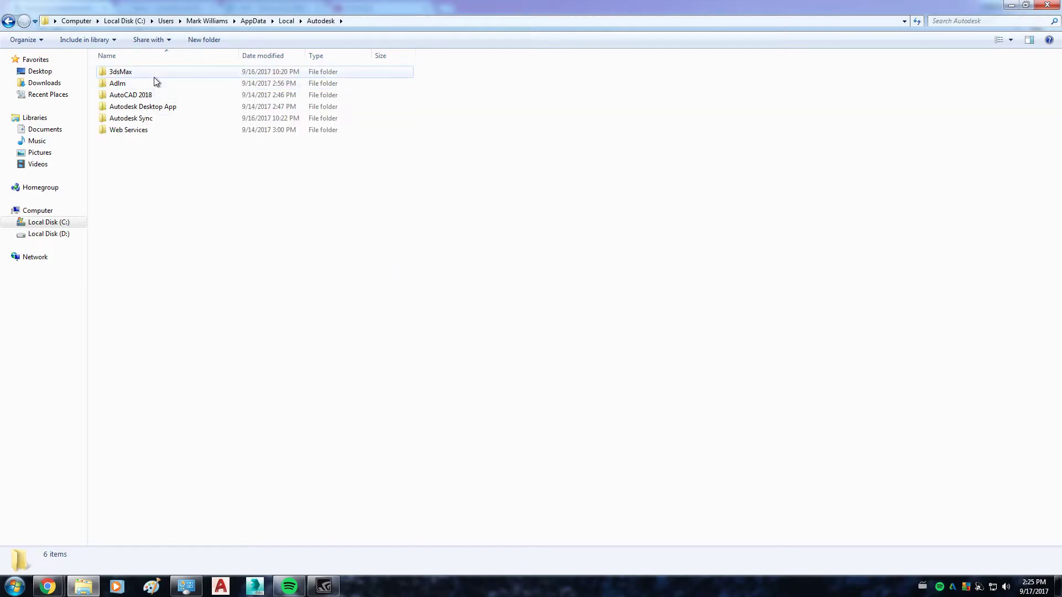
double_click(154, 77)
left_click(160, 76)
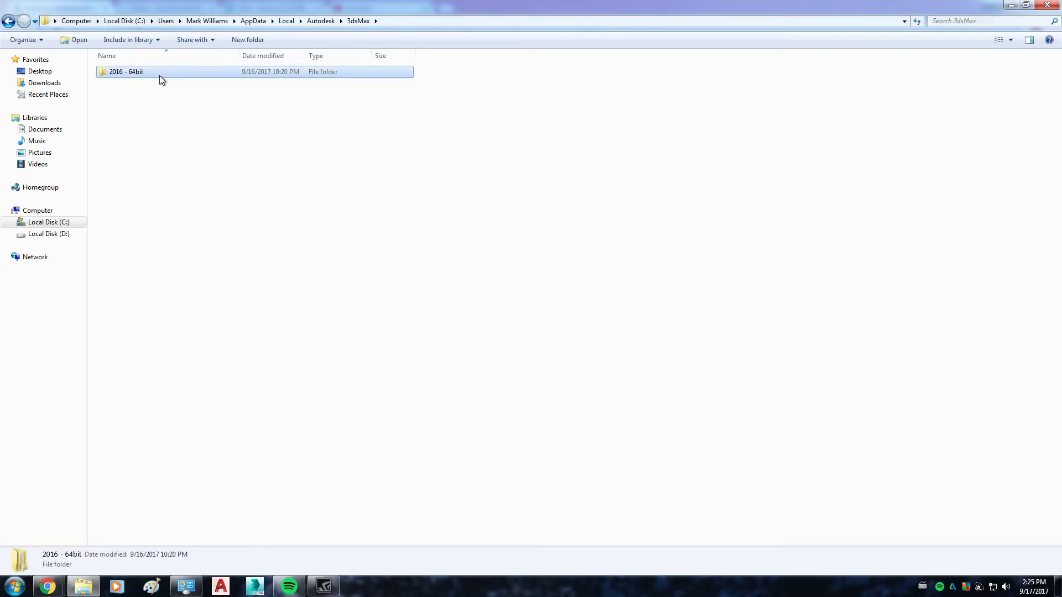
double_click(159, 76)
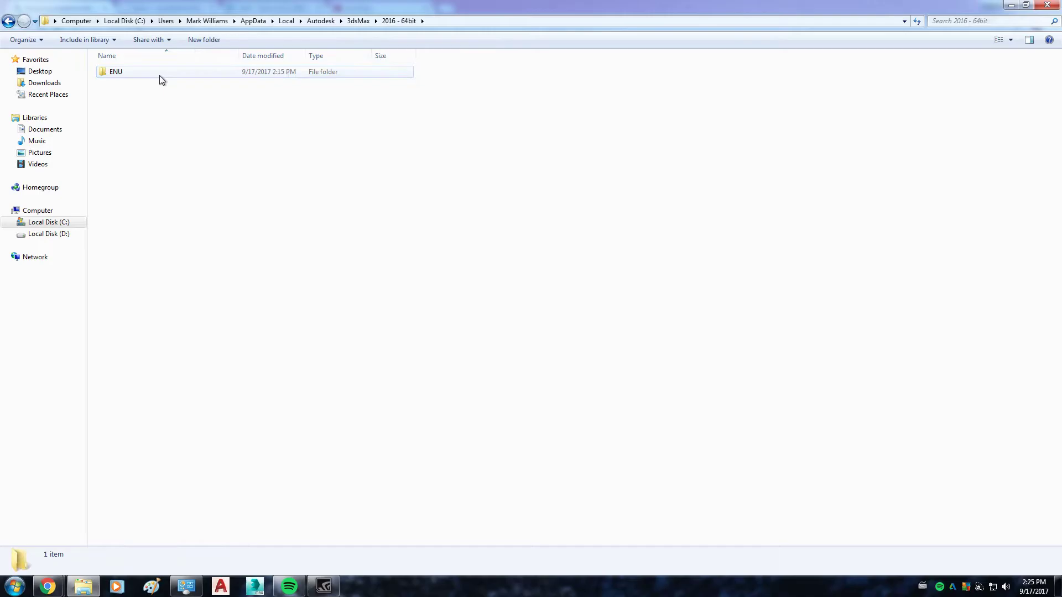
double_click(159, 76)
left_click(156, 84)
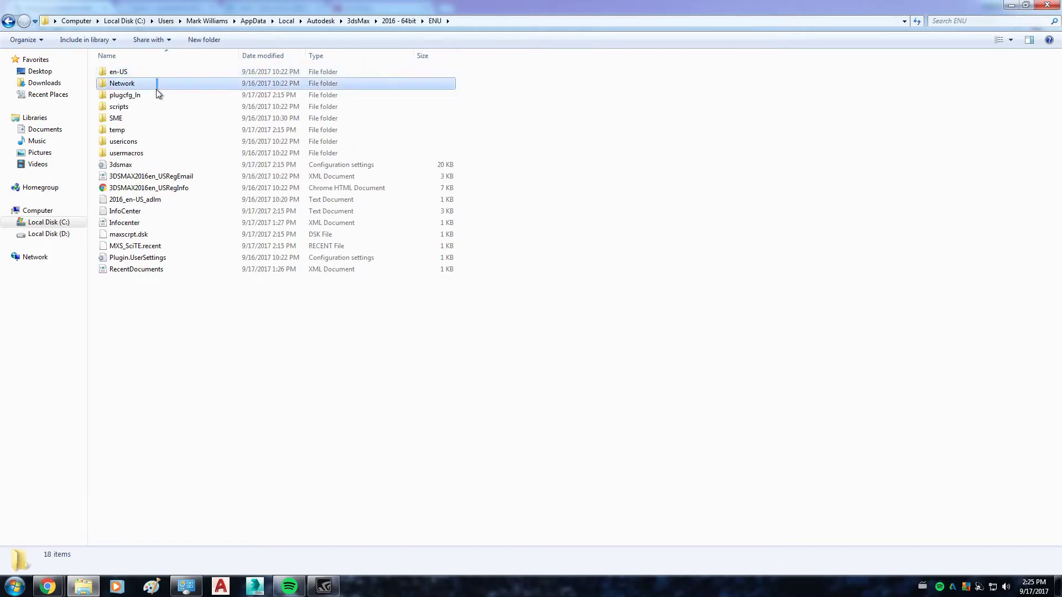
left_click(145, 118, "shift")
left_click(144, 160)
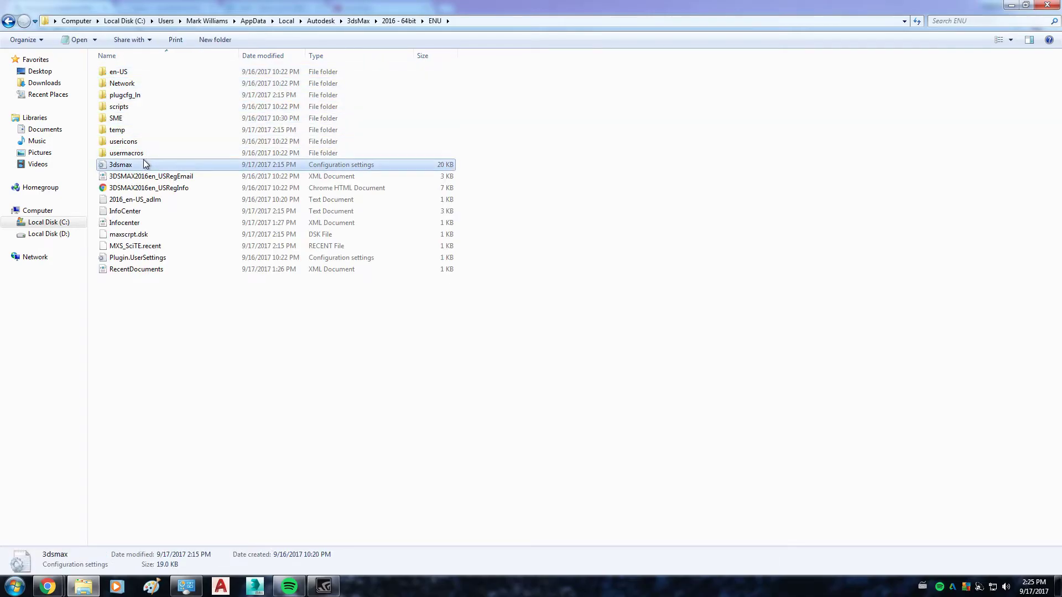
- Open 3dsmax.ini in a maximized Notepad window, then return to the Autodesk article
right_click(181, 167)
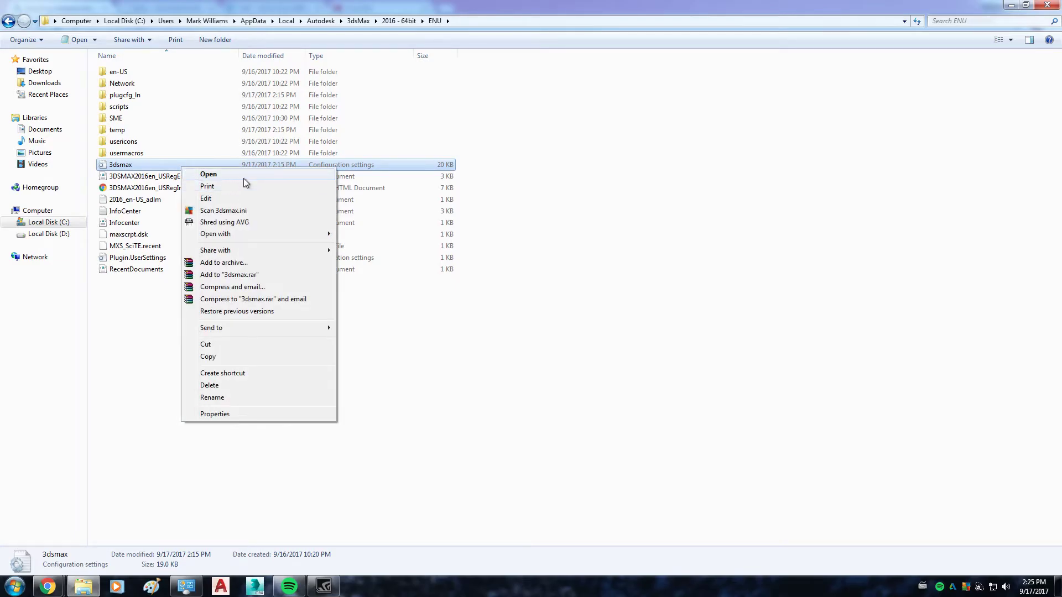
left_click(244, 178)
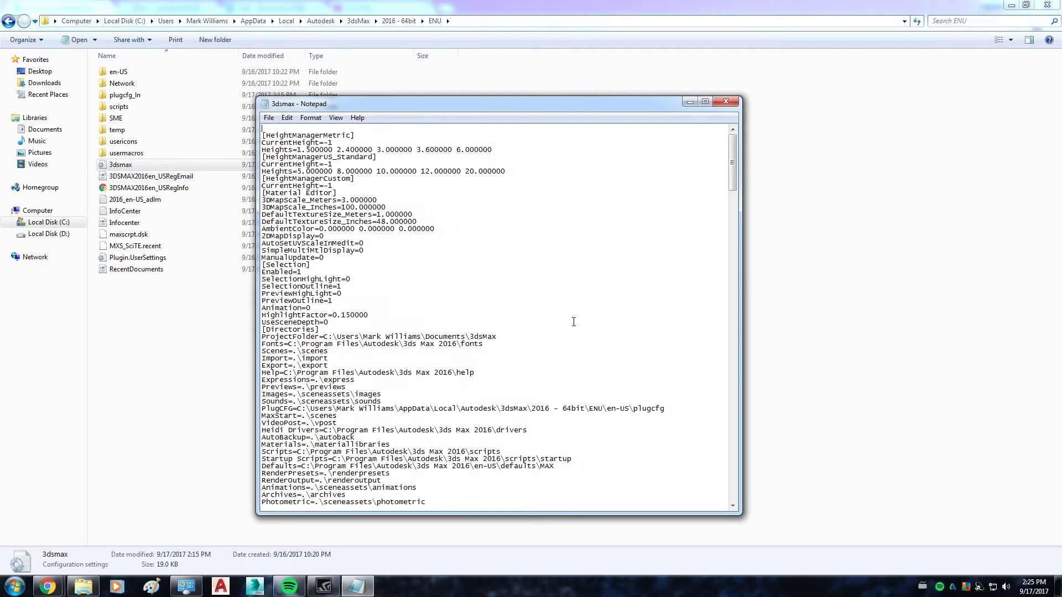
left_click_drag(732, 164, 730, 194)
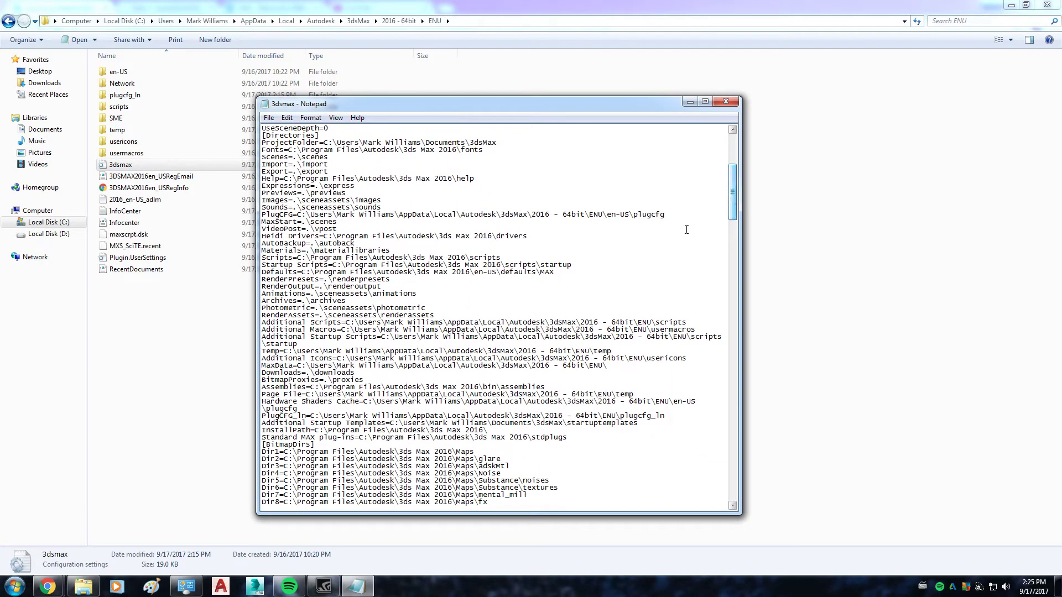
double_click(598, 105)
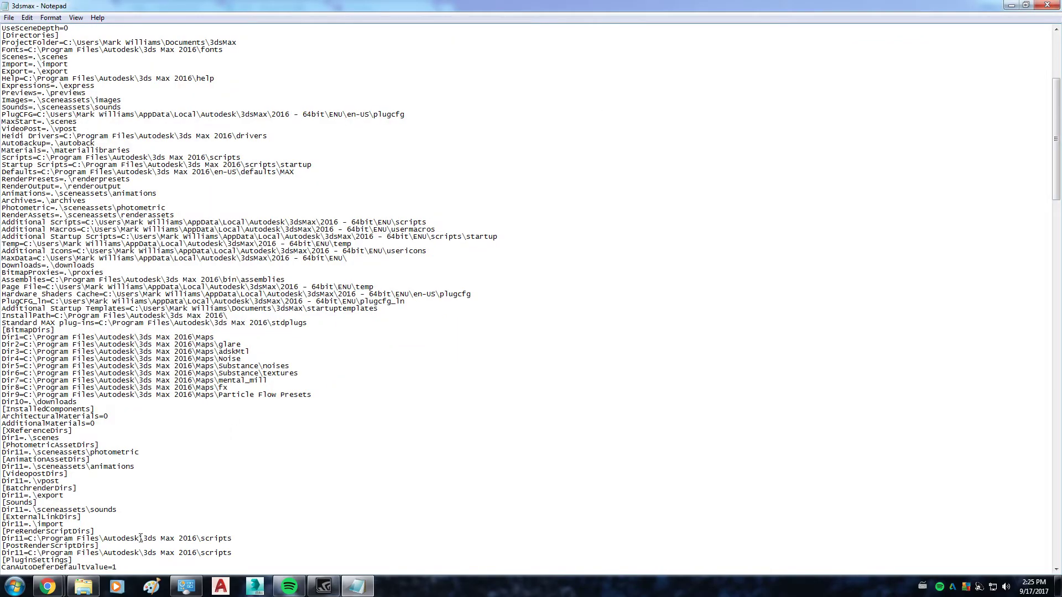
left_click(194, 512)
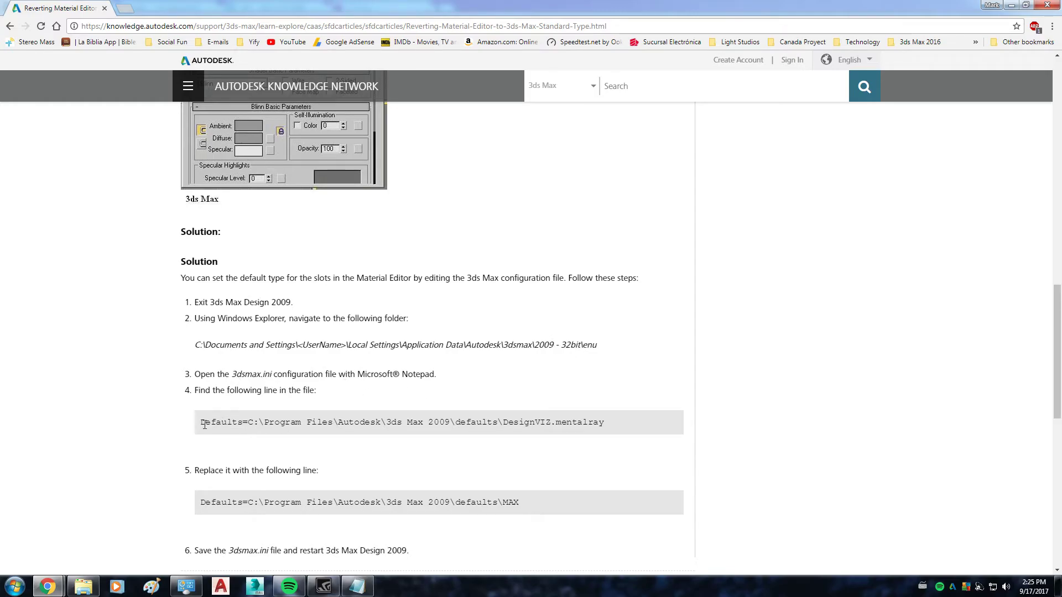
- Highlight the article's DesignVIZ.mentalray Defaults line and its .mentalray ending, then return to 3dsmax.ini
left_click_drag(203, 423, 617, 430)
left_click(576, 418)
left_click_drag(553, 423, 630, 430)
left_click(629, 430)
left_click(357, 586)
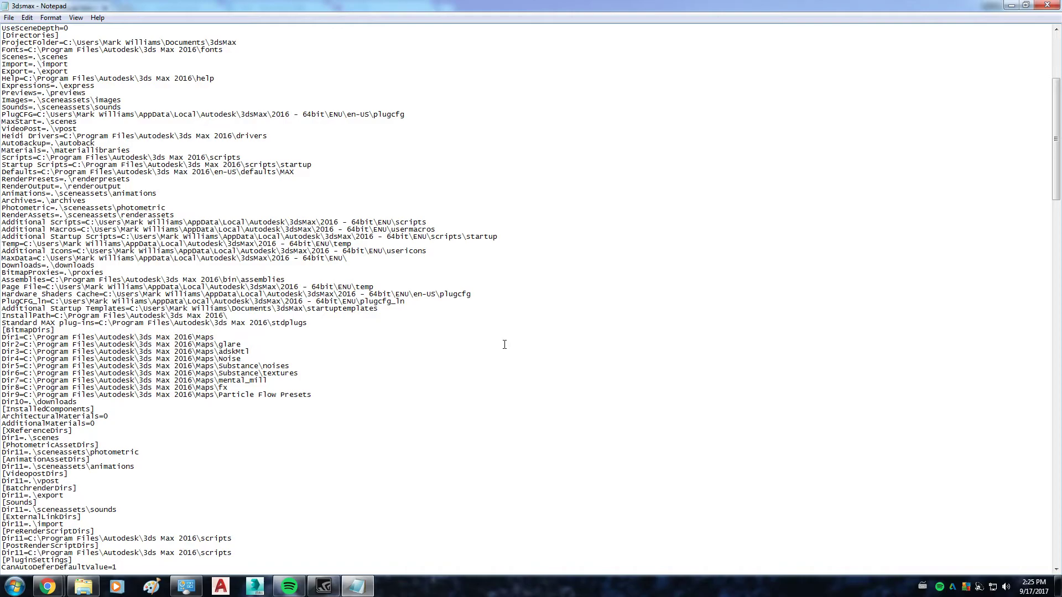
key("ctrl+f")
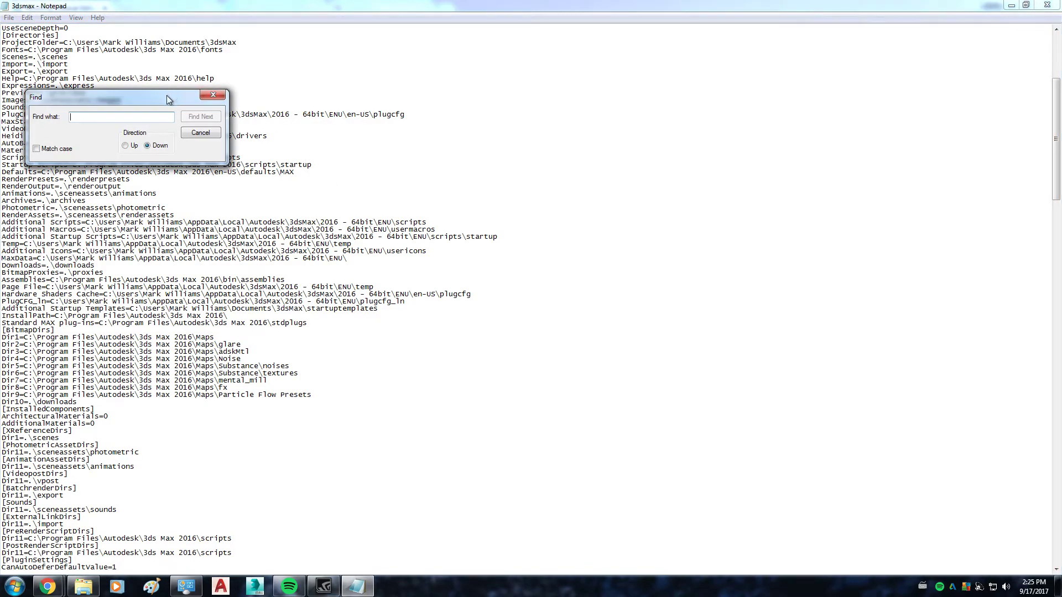
left_click_drag(167, 95, 747, 267)
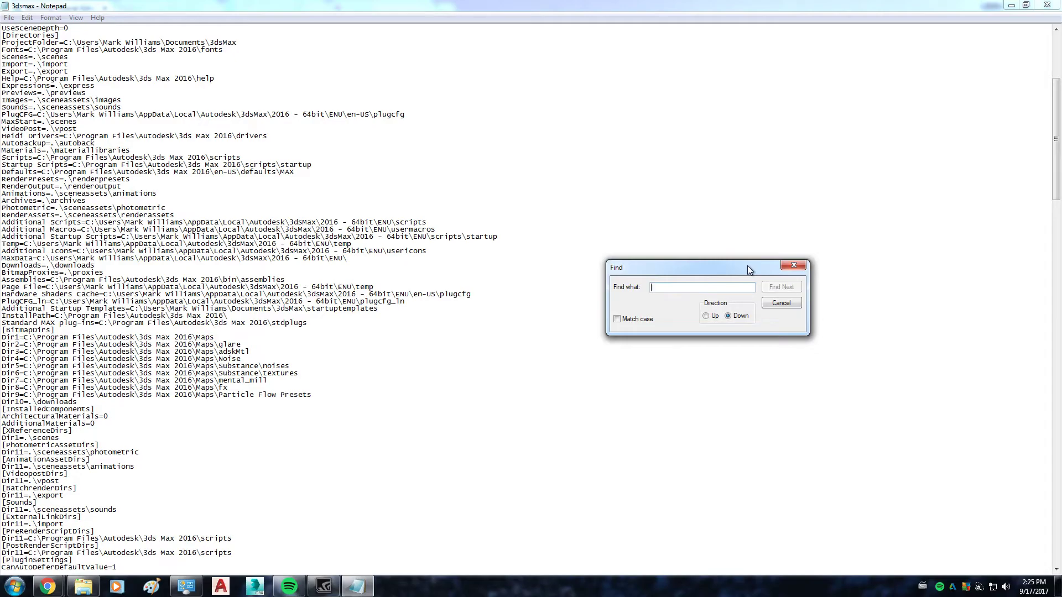
type("mental ray")
key("Return")
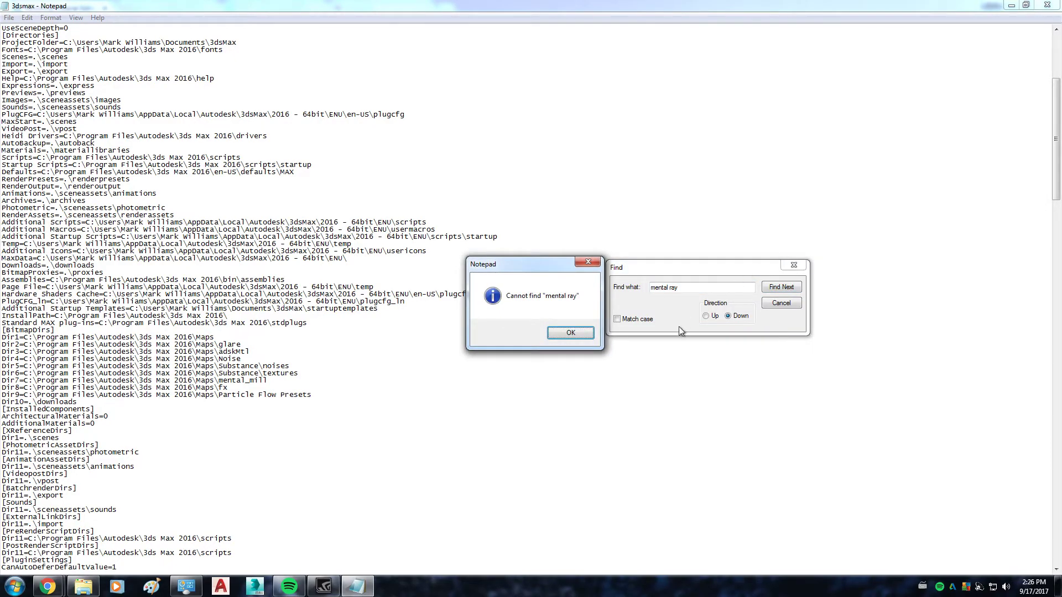
left_click(590, 335)
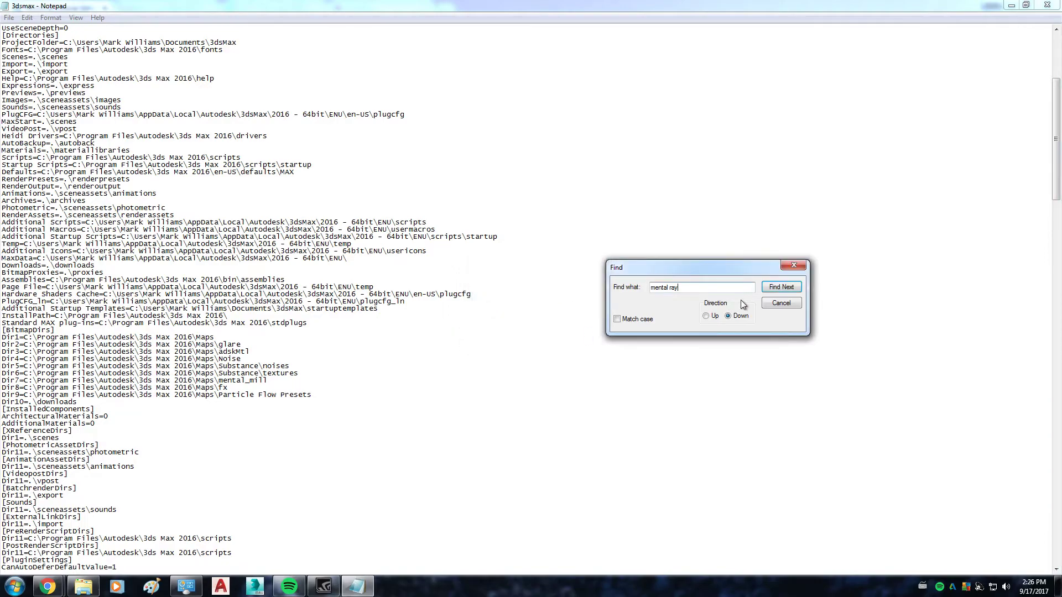
left_click(778, 304)
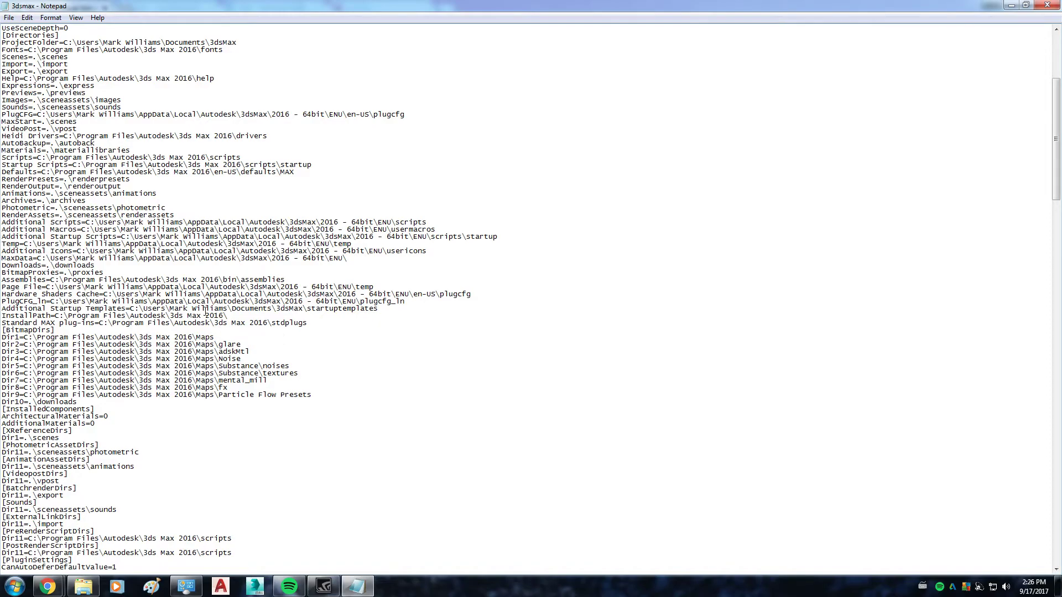
scroll(352, 327, "up", 7)
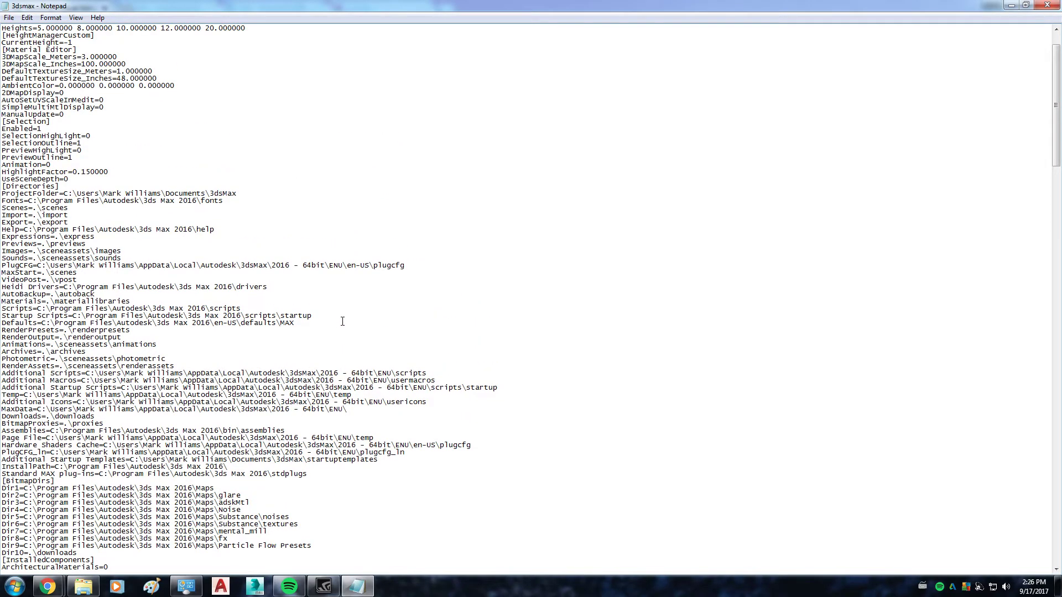
scroll(343, 322, "up", 1)
scroll(328, 313, "up", 1)
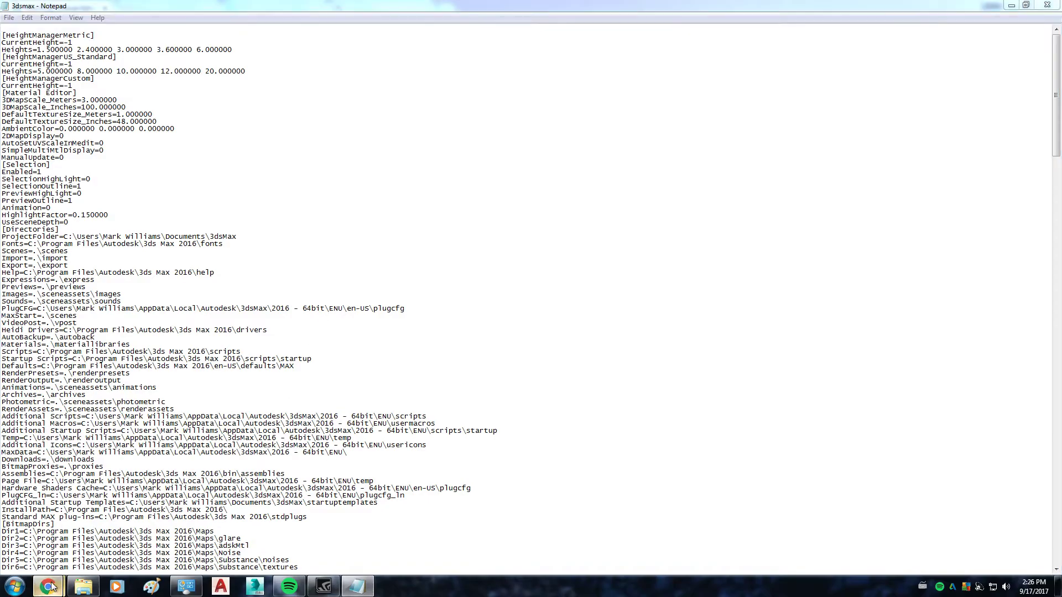
- Compare the old line's DesignVIZ.mentalray ending with the replacement line's \MAX ending in the article
mouse_move(48, 586)
left_click(177, 532)
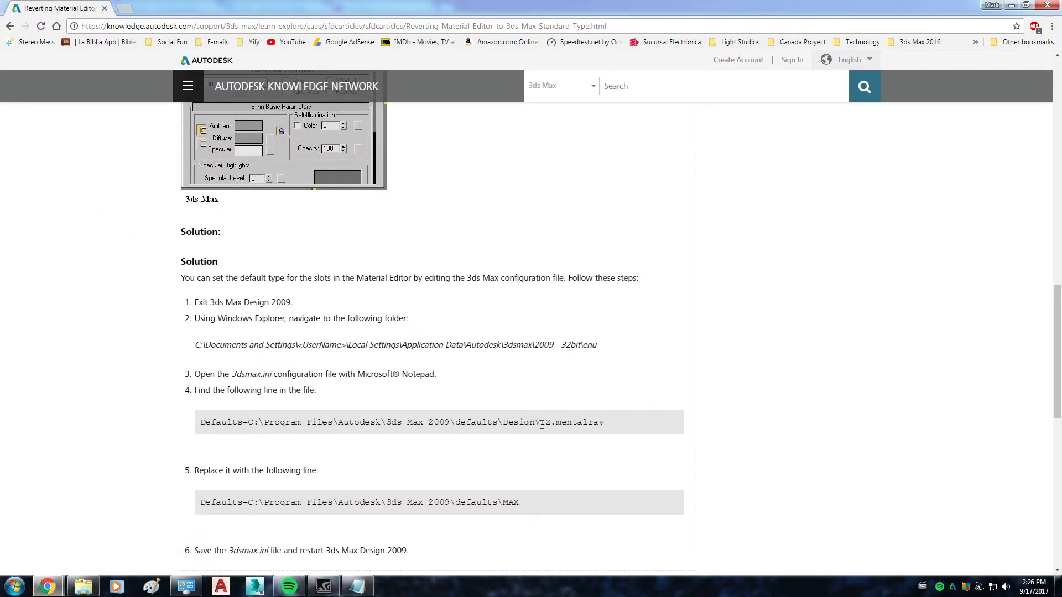
left_click_drag(504, 424, 611, 440)
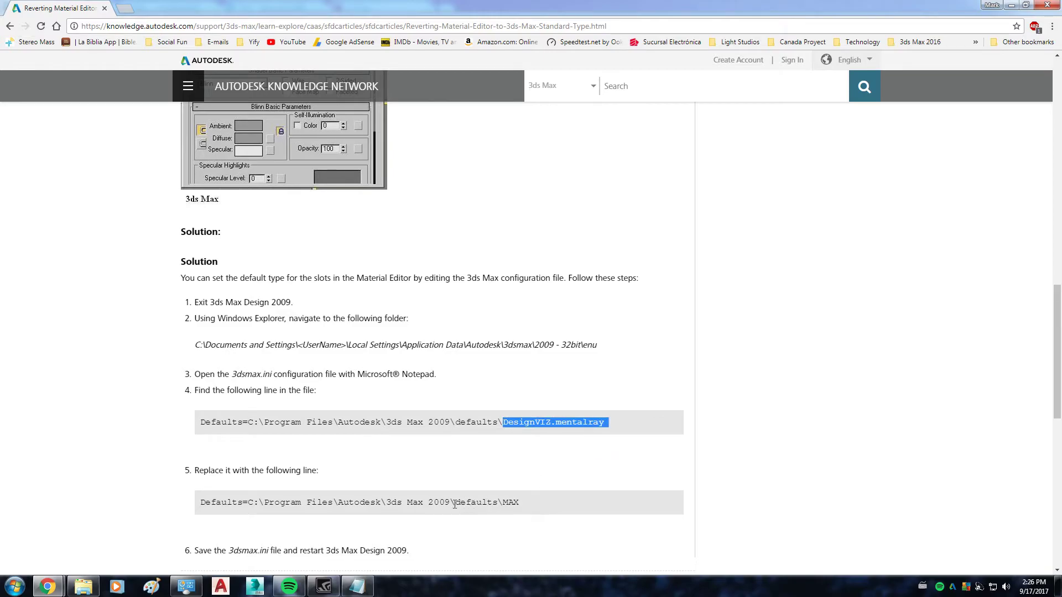
left_click(507, 504)
left_click_drag(501, 503, 523, 506)
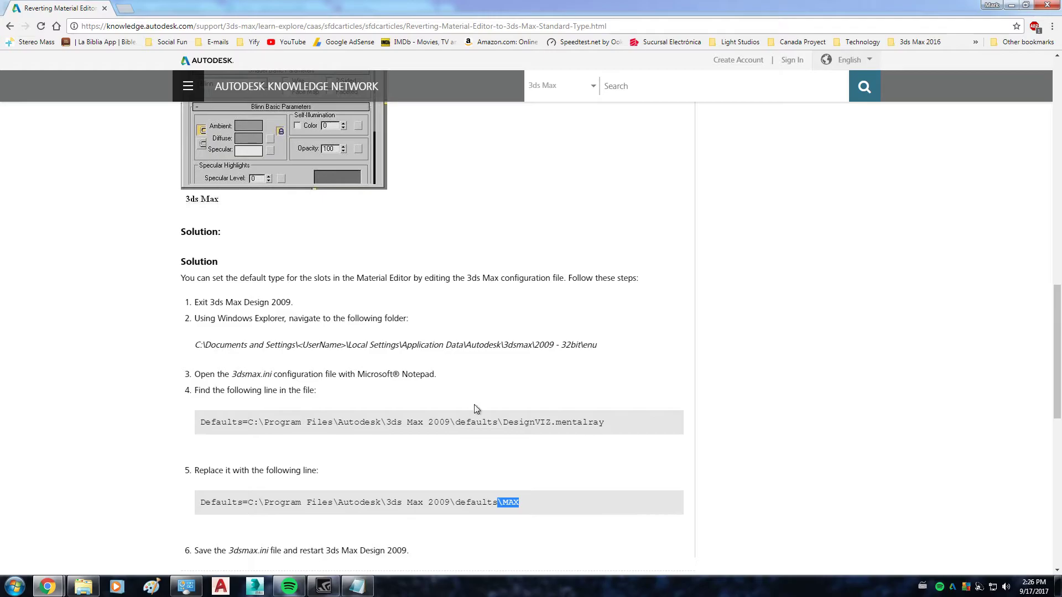
left_click_drag(503, 424, 610, 435)
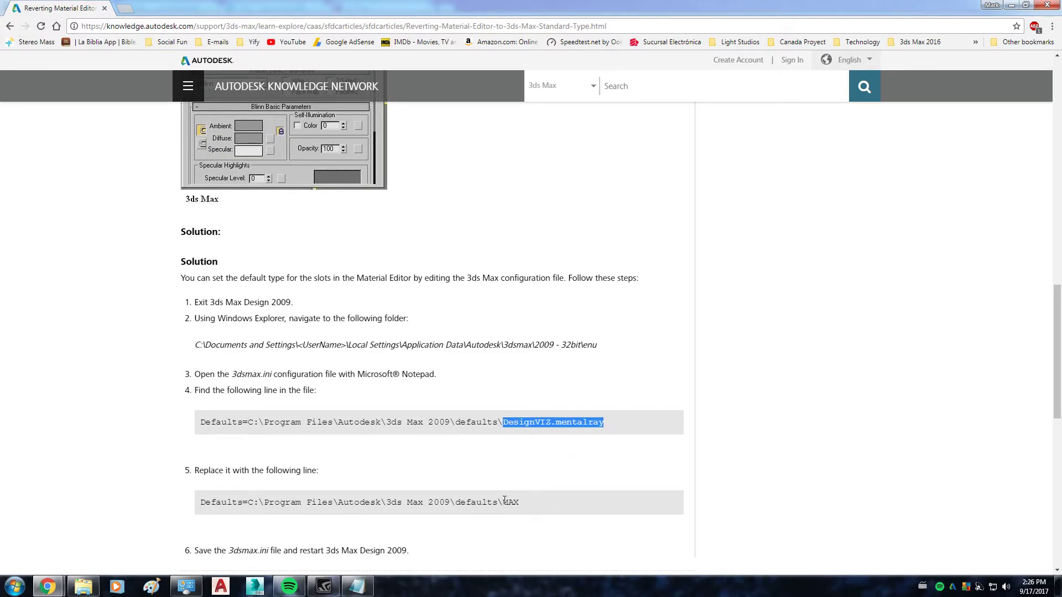
left_click_drag(503, 502, 520, 502)
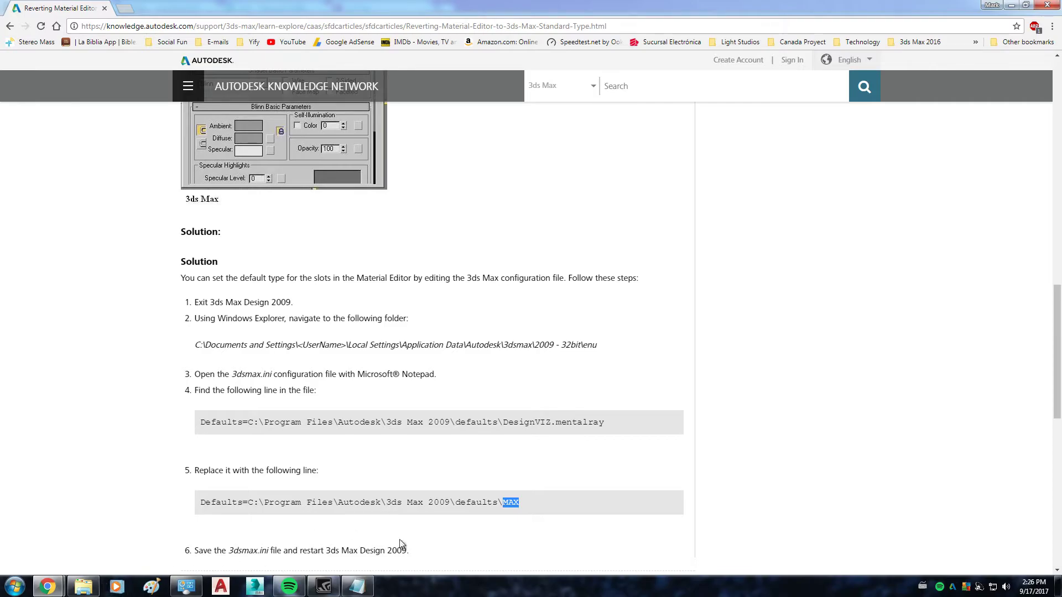
scroll(518, 516, "up", 4)
scroll(518, 516, "up", 3)
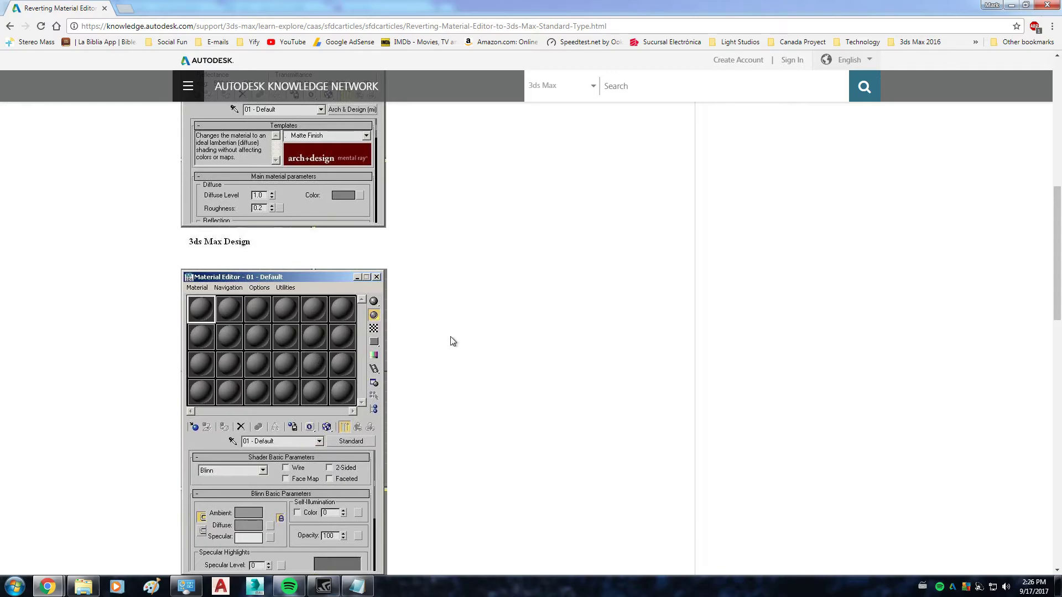
scroll(451, 342, "down", 10)
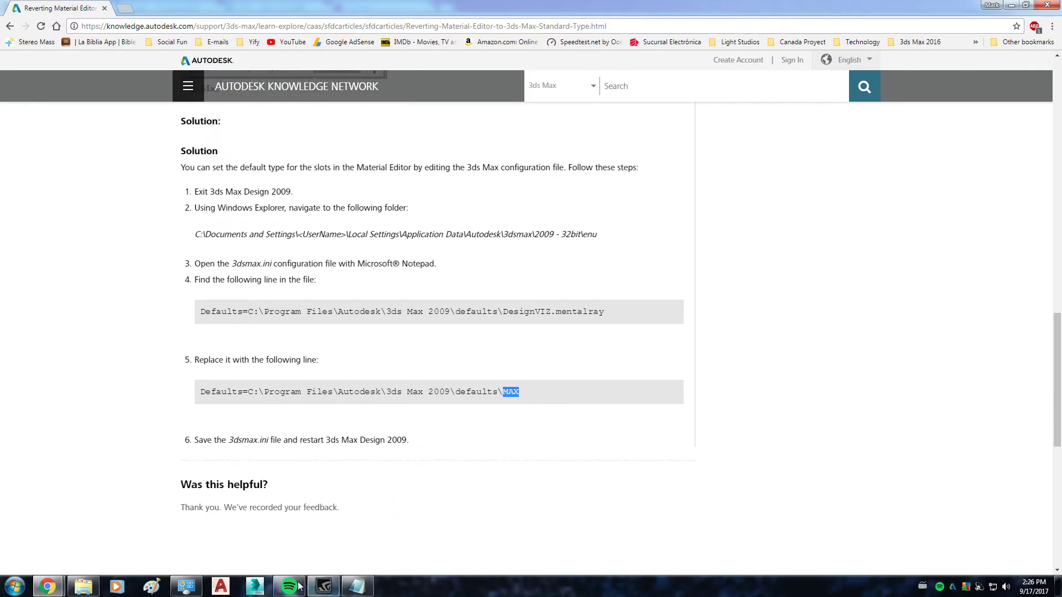
left_click(84, 587)
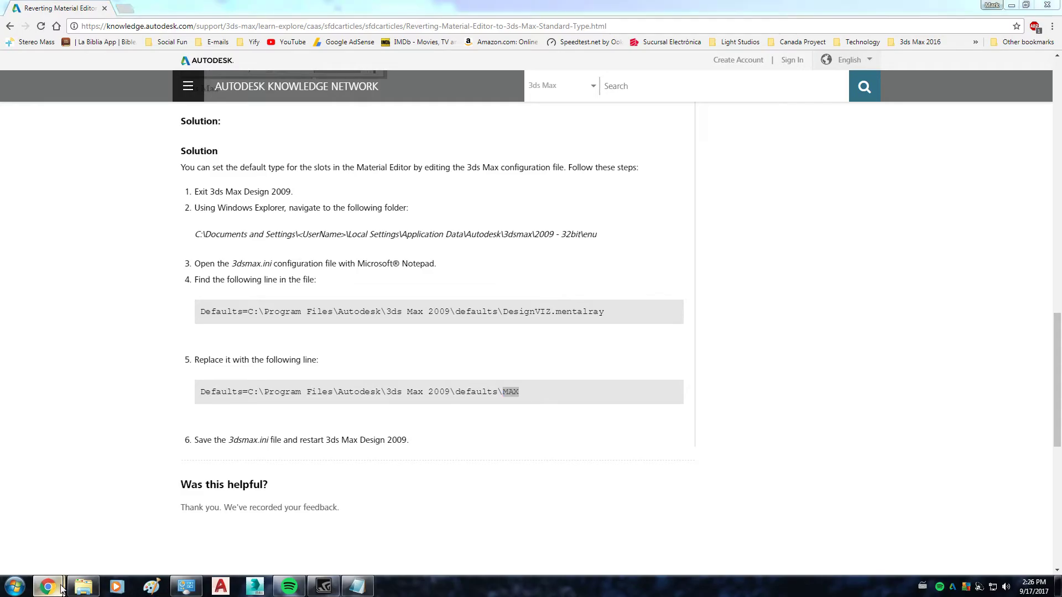
- Check 3dsmax.ini's Defaults line ends in en-US\defaults\MAX, minimize the article, and open Notepad's File menu
left_click(365, 585)
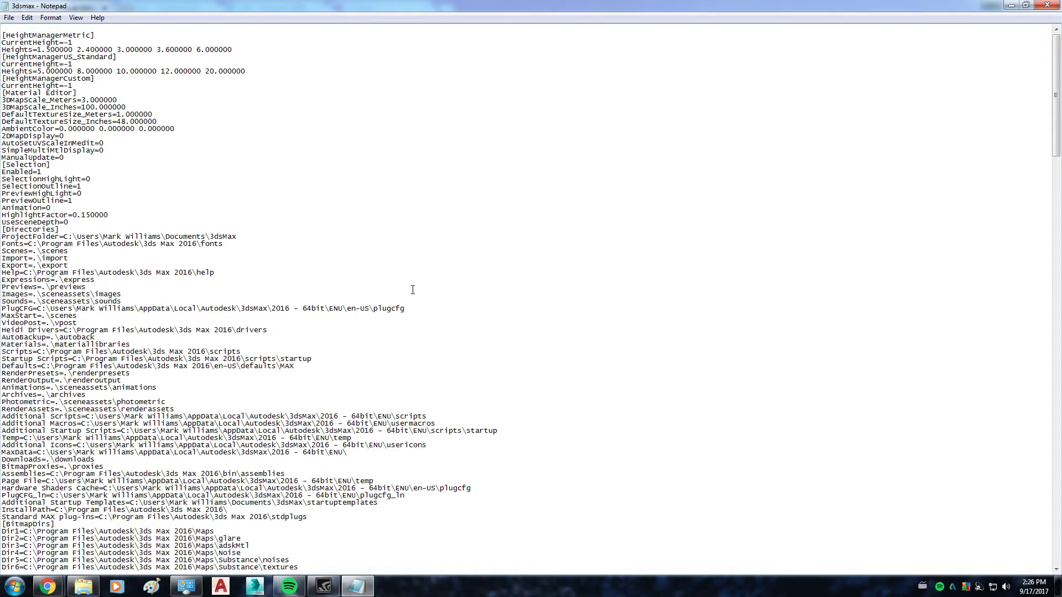
scroll(410, 290, "down", 1)
scroll(410, 290, "up", 1)
scroll(410, 290, "down", 1)
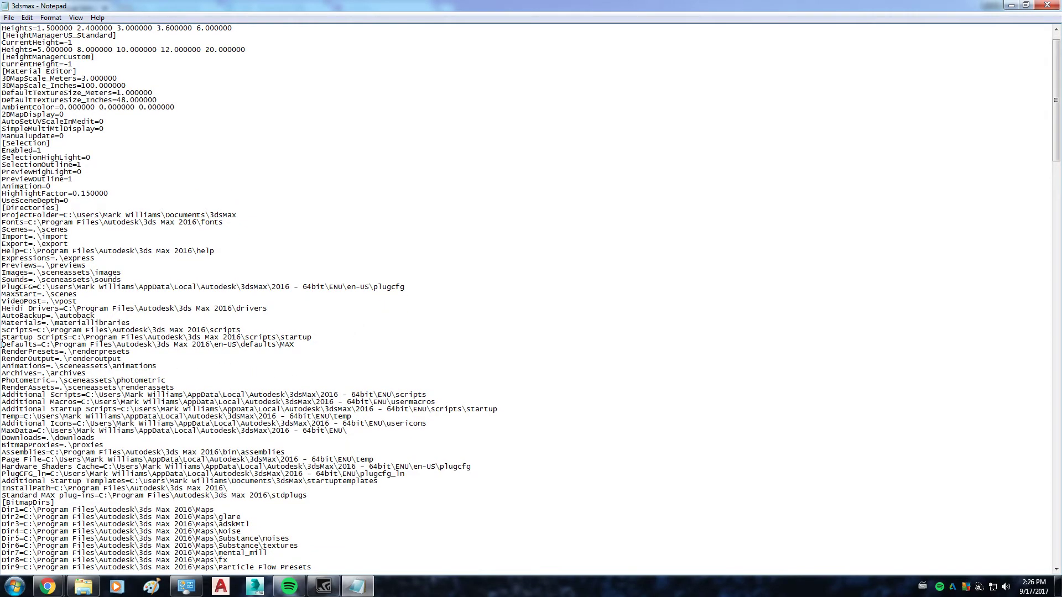
left_click_drag(2, 339, 300, 346)
left_click(206, 545)
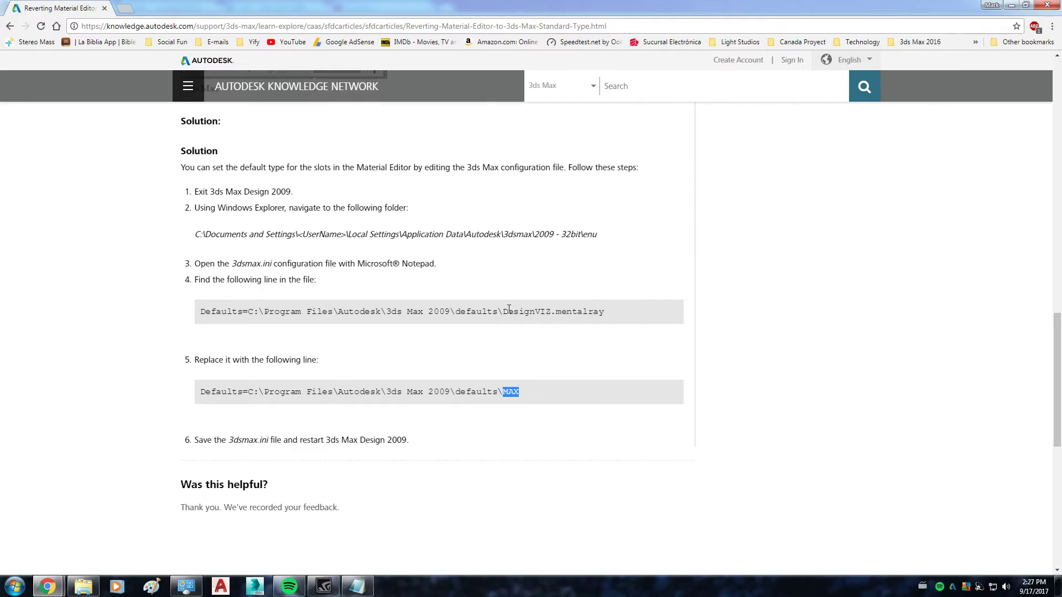
left_click(1008, 5)
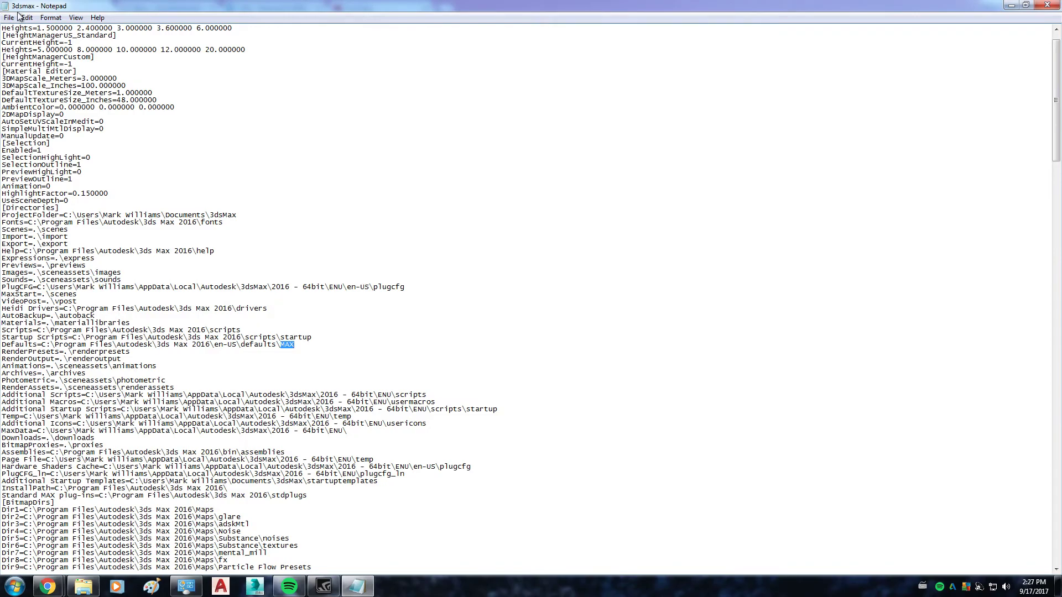
left_click(8, 17)
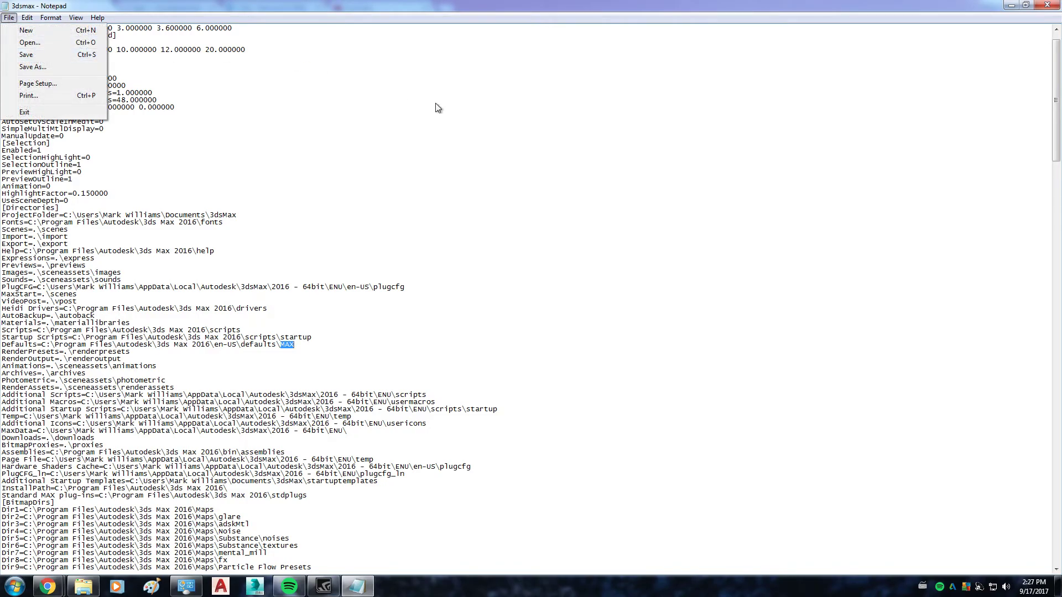
- Close Notepad, relaunch 3ds Max 2016, and minimize the Explorer, Control Panel and Chrome windows
left_click(1041, 6)
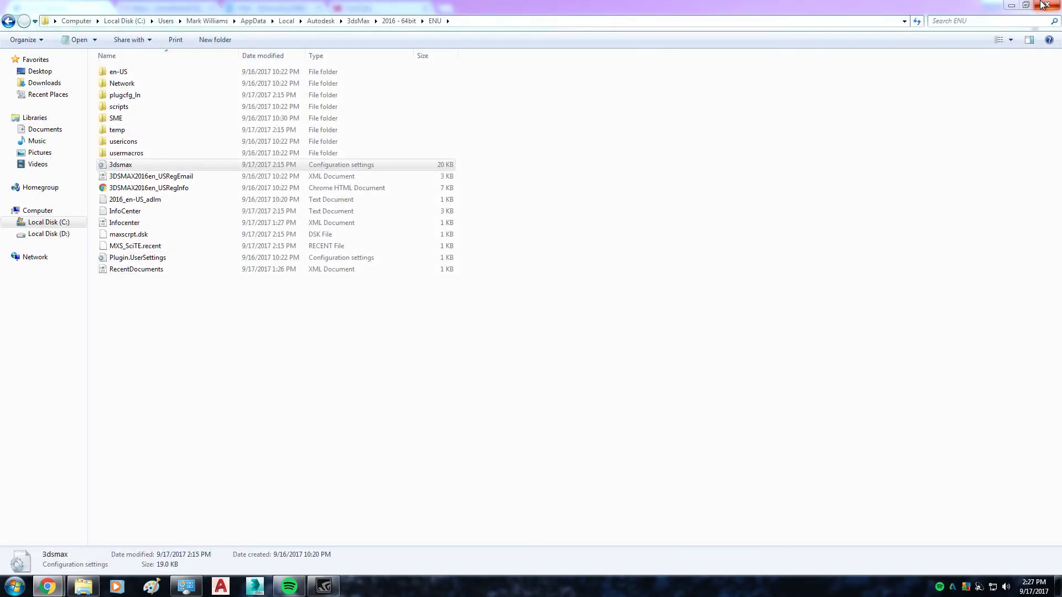
left_click(256, 587)
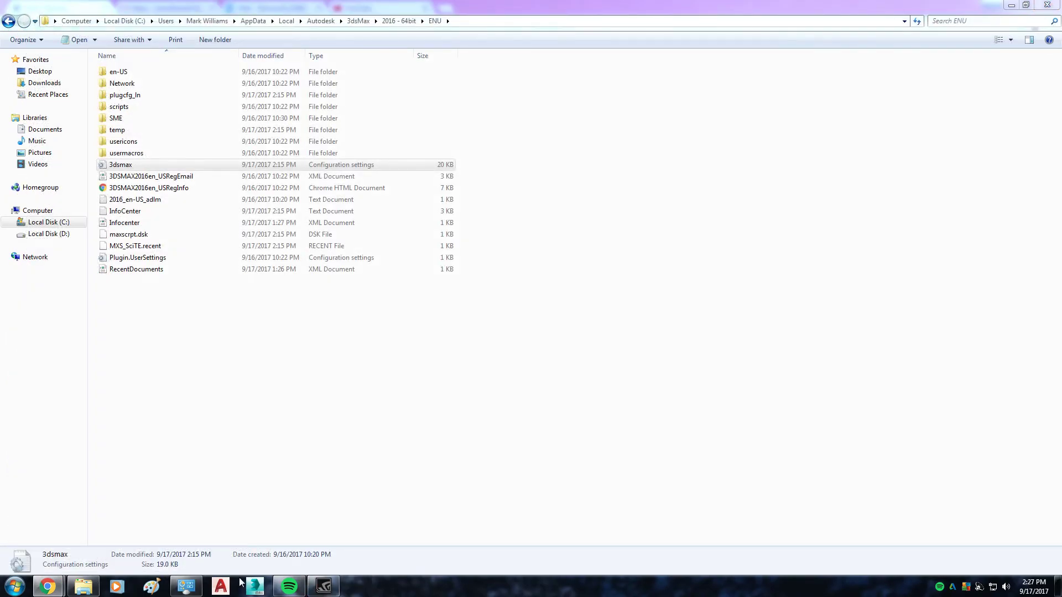
left_click(1008, 6)
left_click(1008, 6)
left_click(1008, 5)
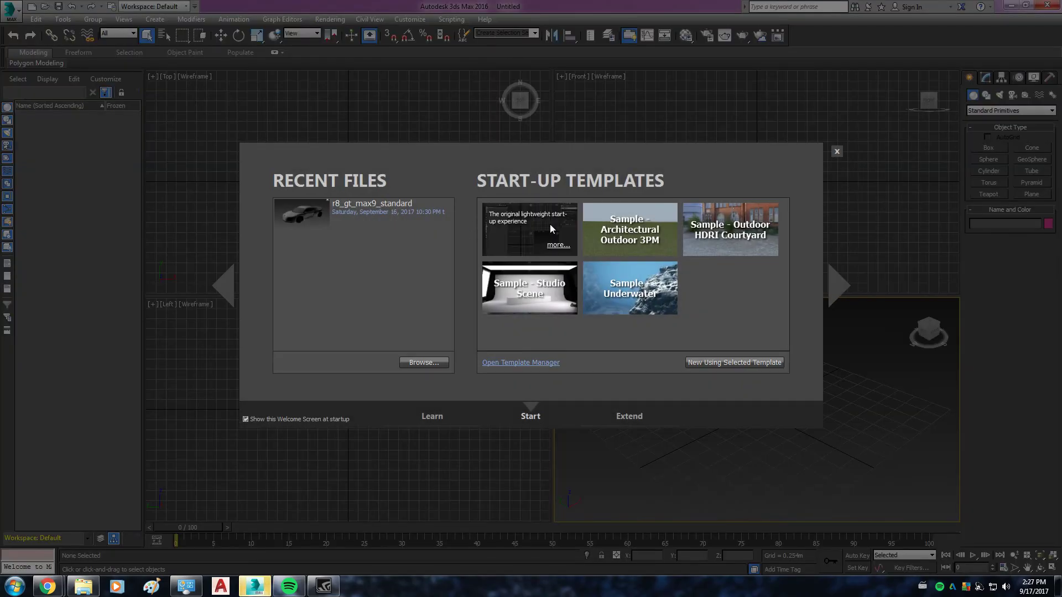
- Dismiss the Welcome Screen and open the Material Editor with M, showing 01 - Default as Standard Blinn
left_click(837, 152)
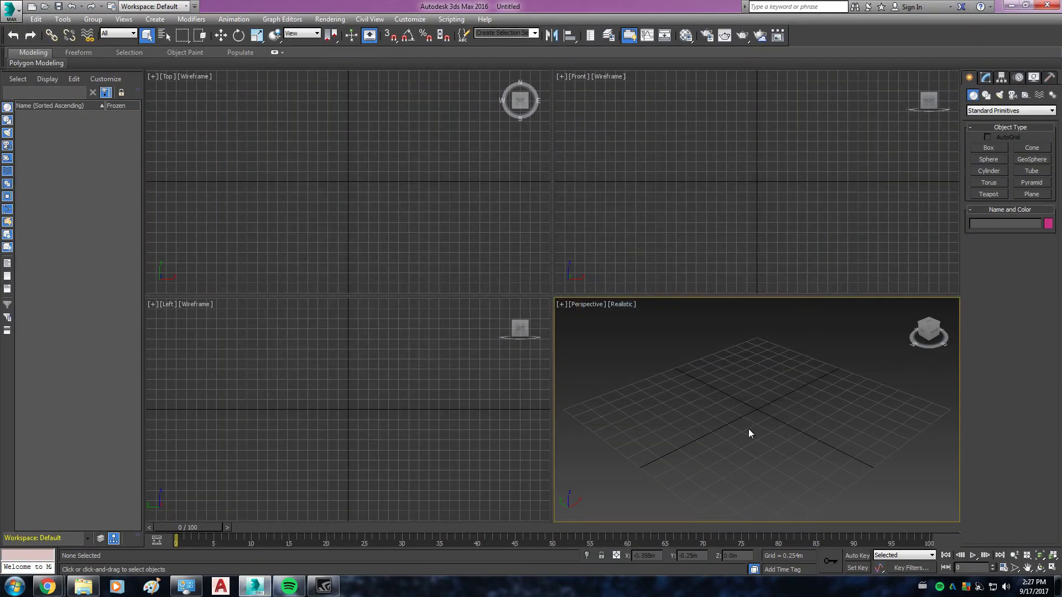
key("m")
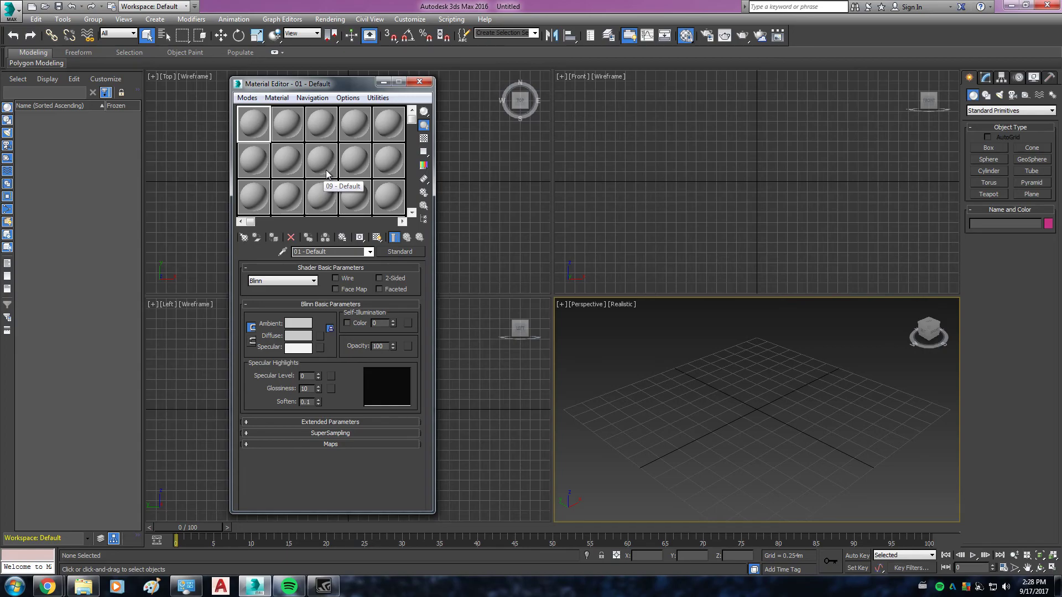
left_click_drag(344, 87, 323, 91)
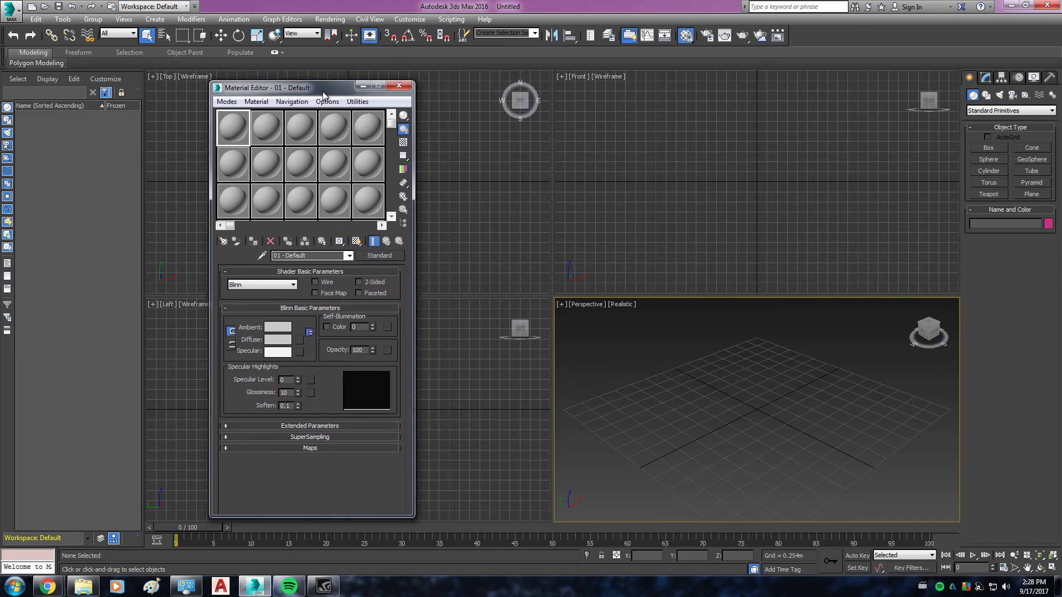